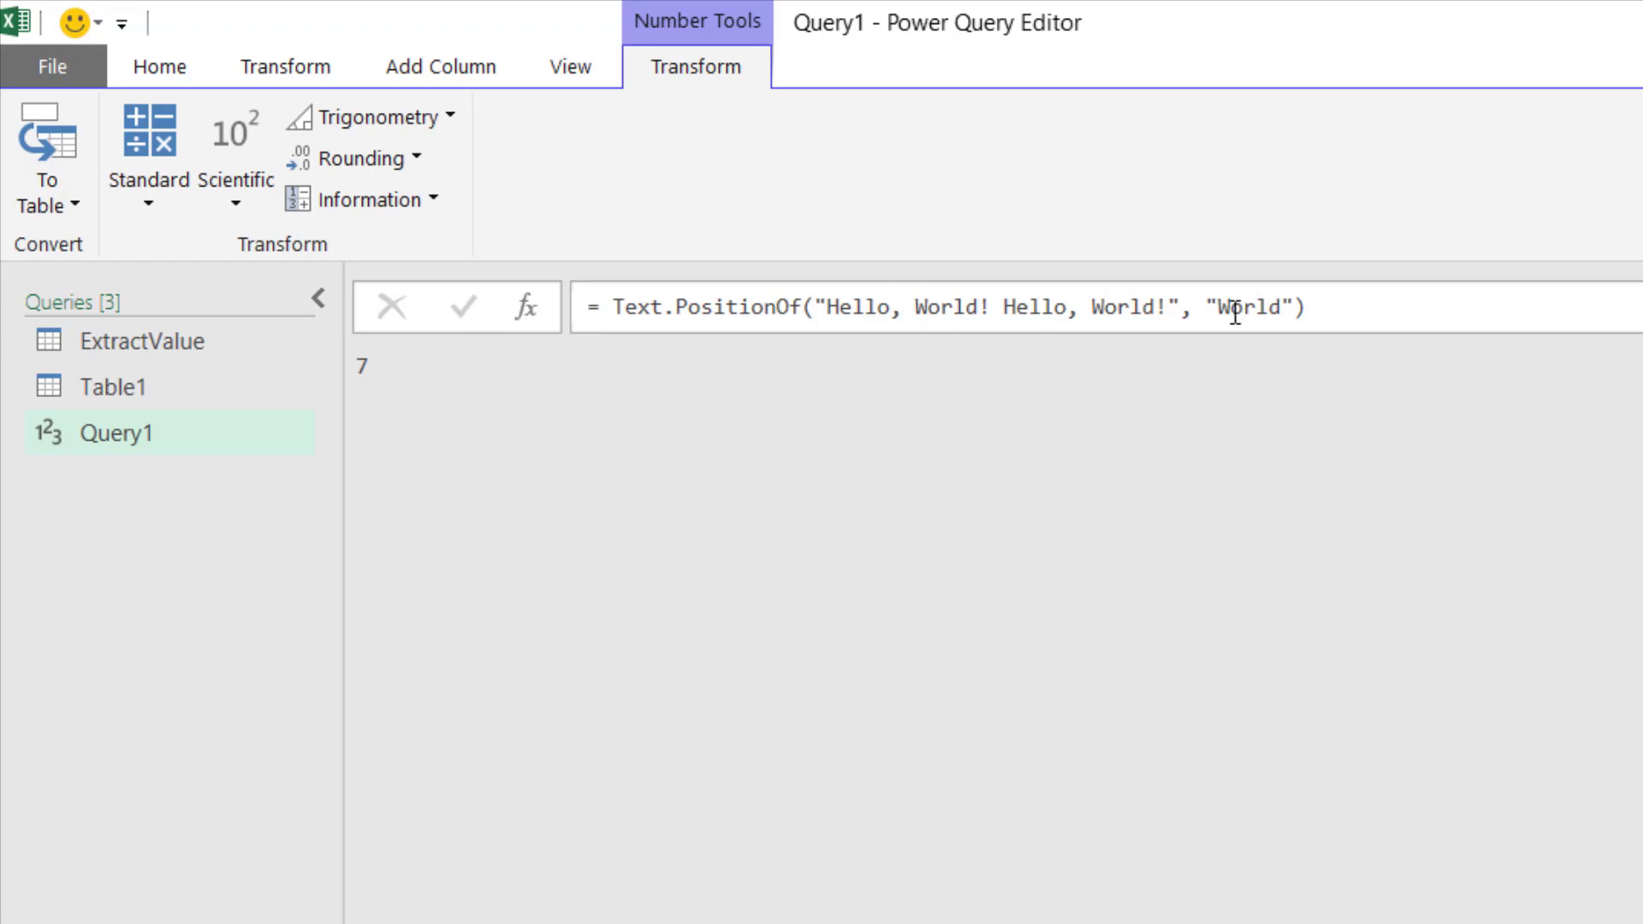
# Add Occurence.Last as the third argument of Query1's Text.PositionOf formula and apply it.
pyautogui.click(1293, 312)
pyautogui.write(', ')
pyautogui.write('Occurence')
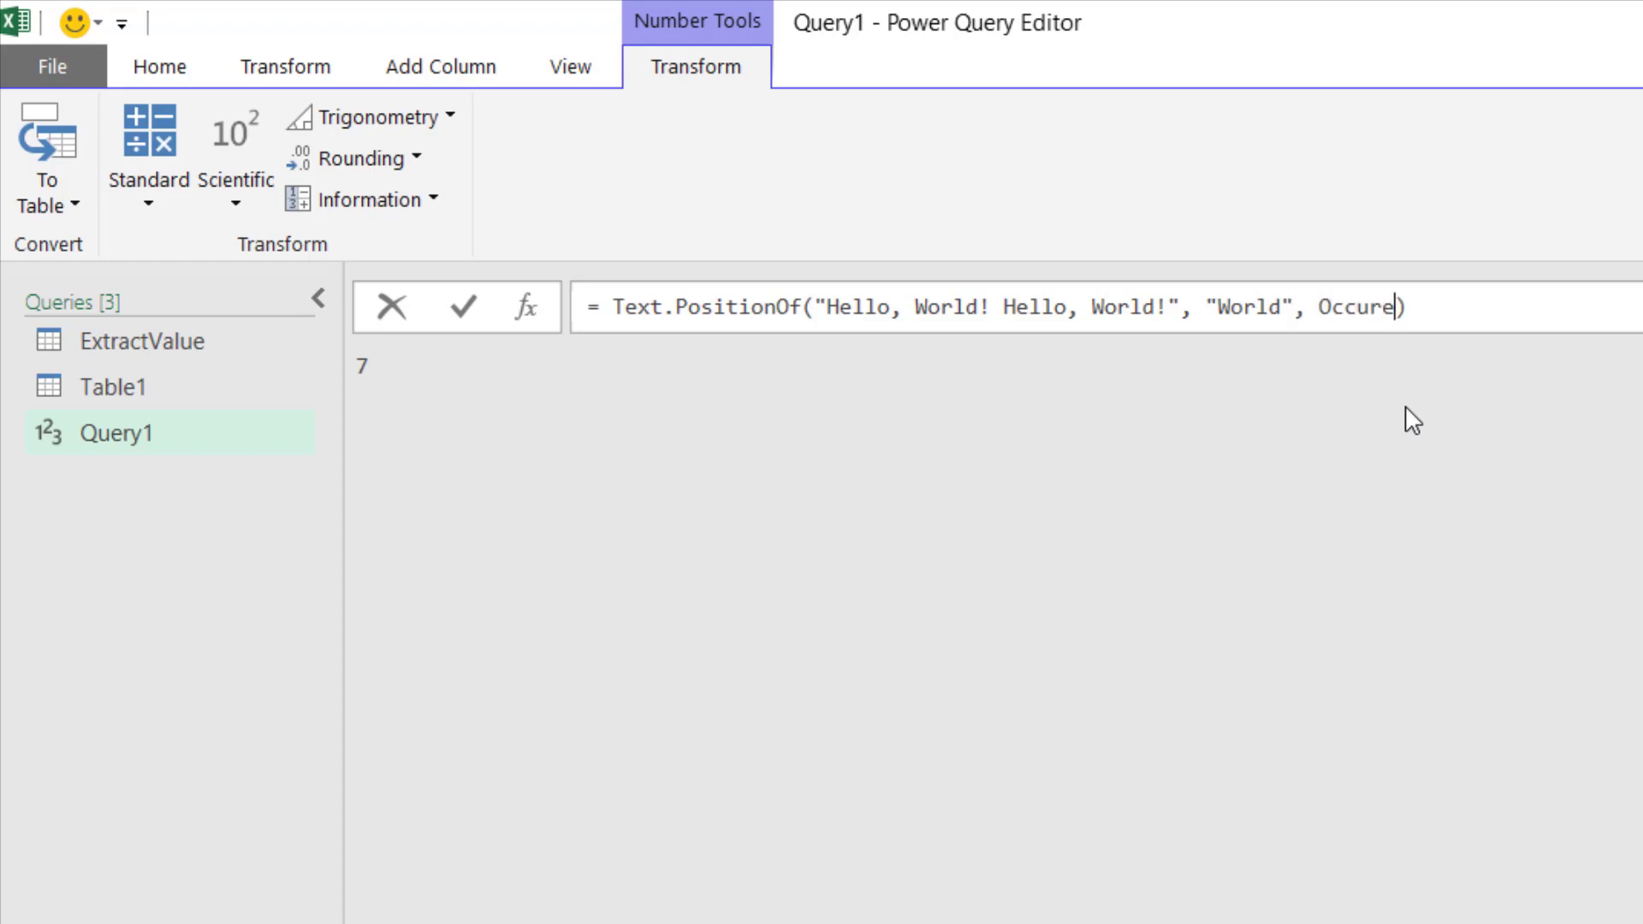
pyautogui.write('.Last')
pyautogui.click(462, 310)
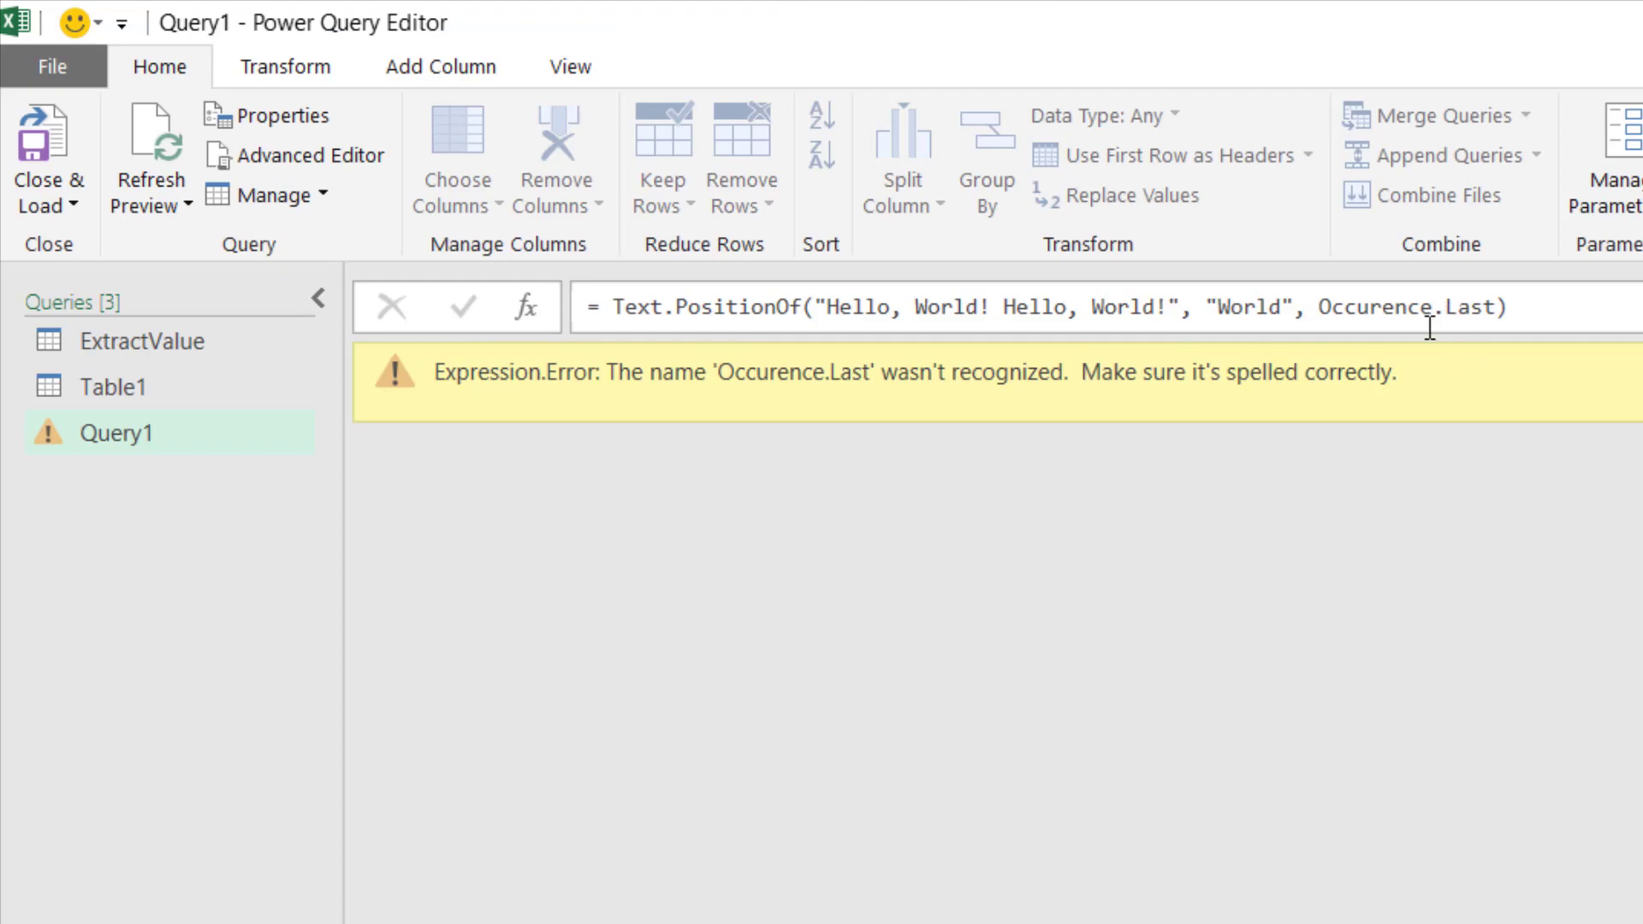
# Correct the spelling of the third argument in Query1's formula to Occurrence.Last and apply it.
pyautogui.click(1434, 307)
pyautogui.click(1381, 306)
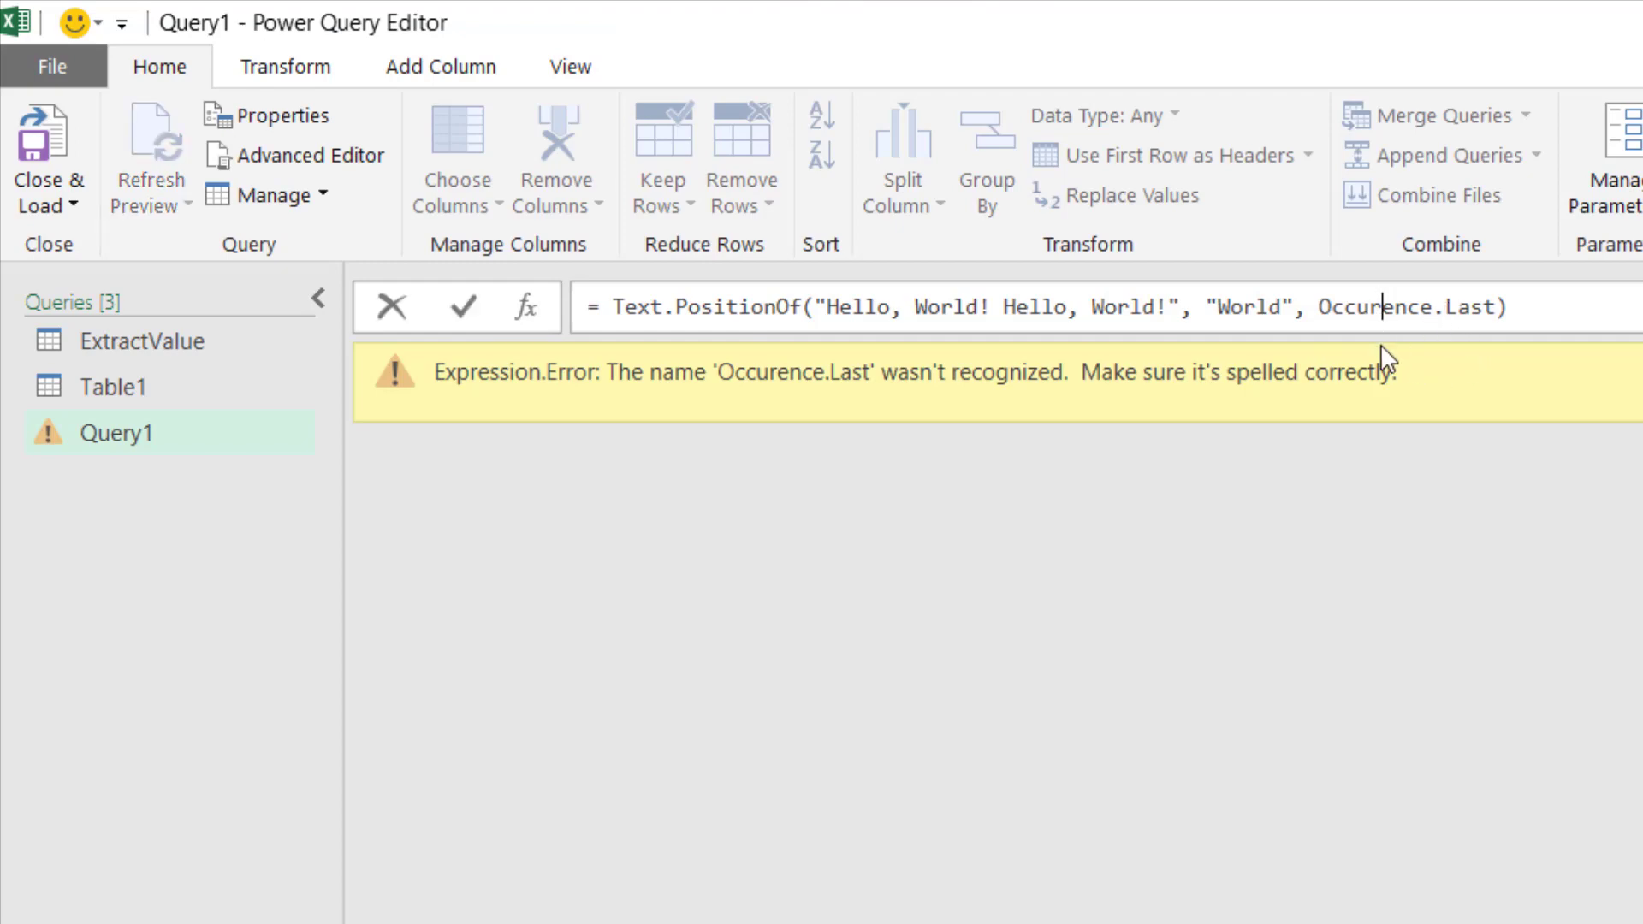
pyautogui.write('r')
pyautogui.press('Return')
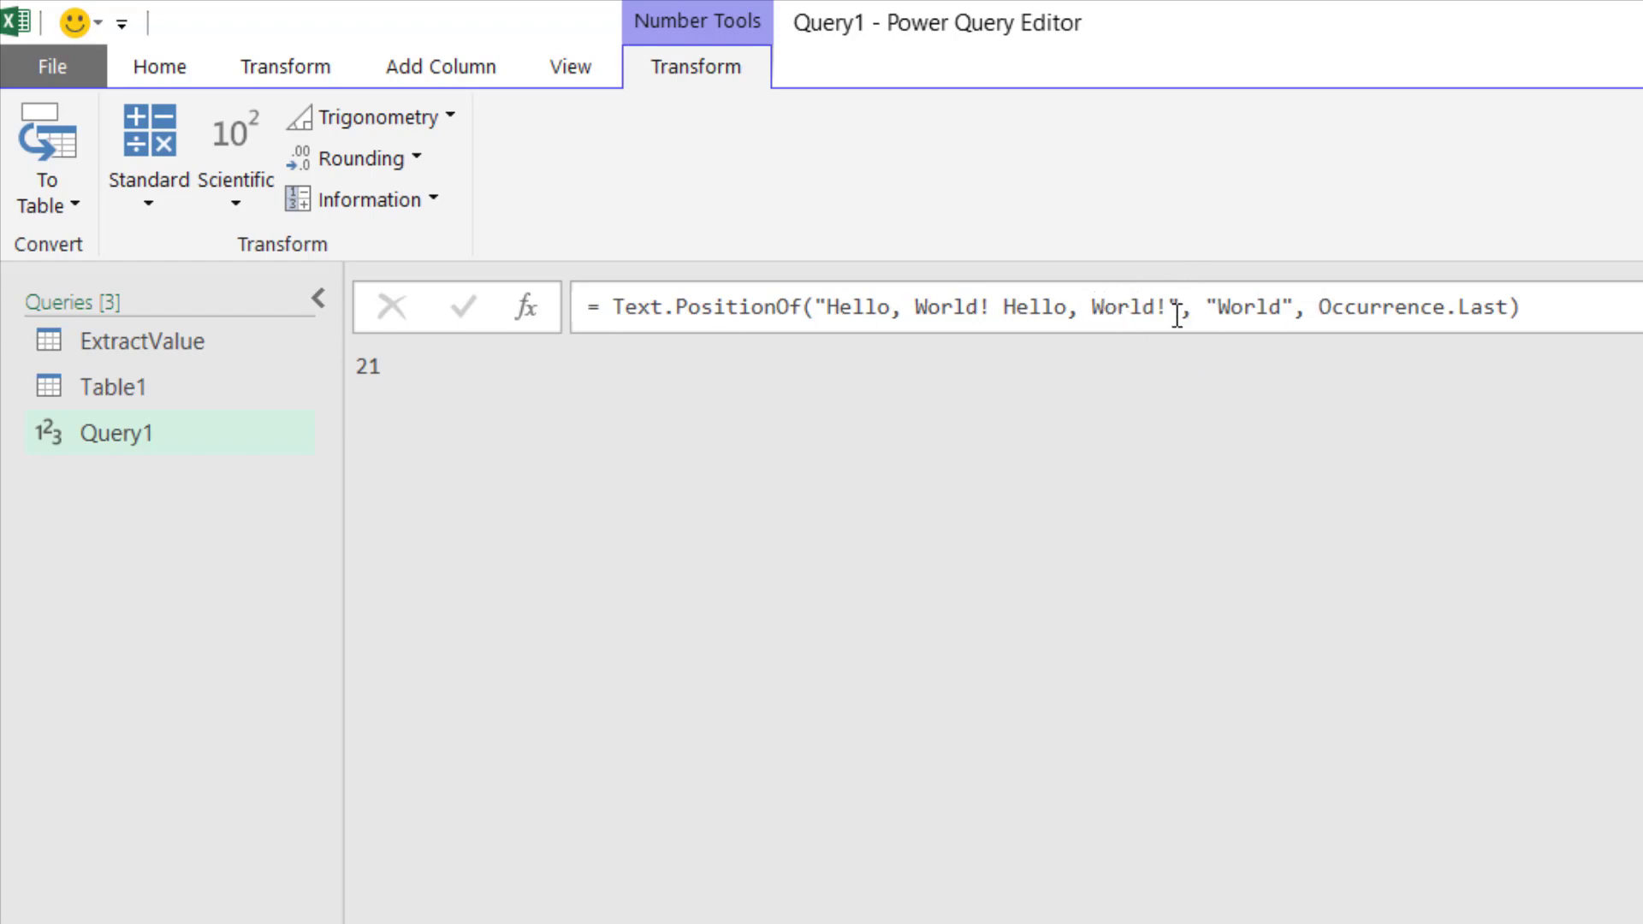
# Copy the entire Text.PositionOf formula from Query1.
pyautogui.click(191, 394)
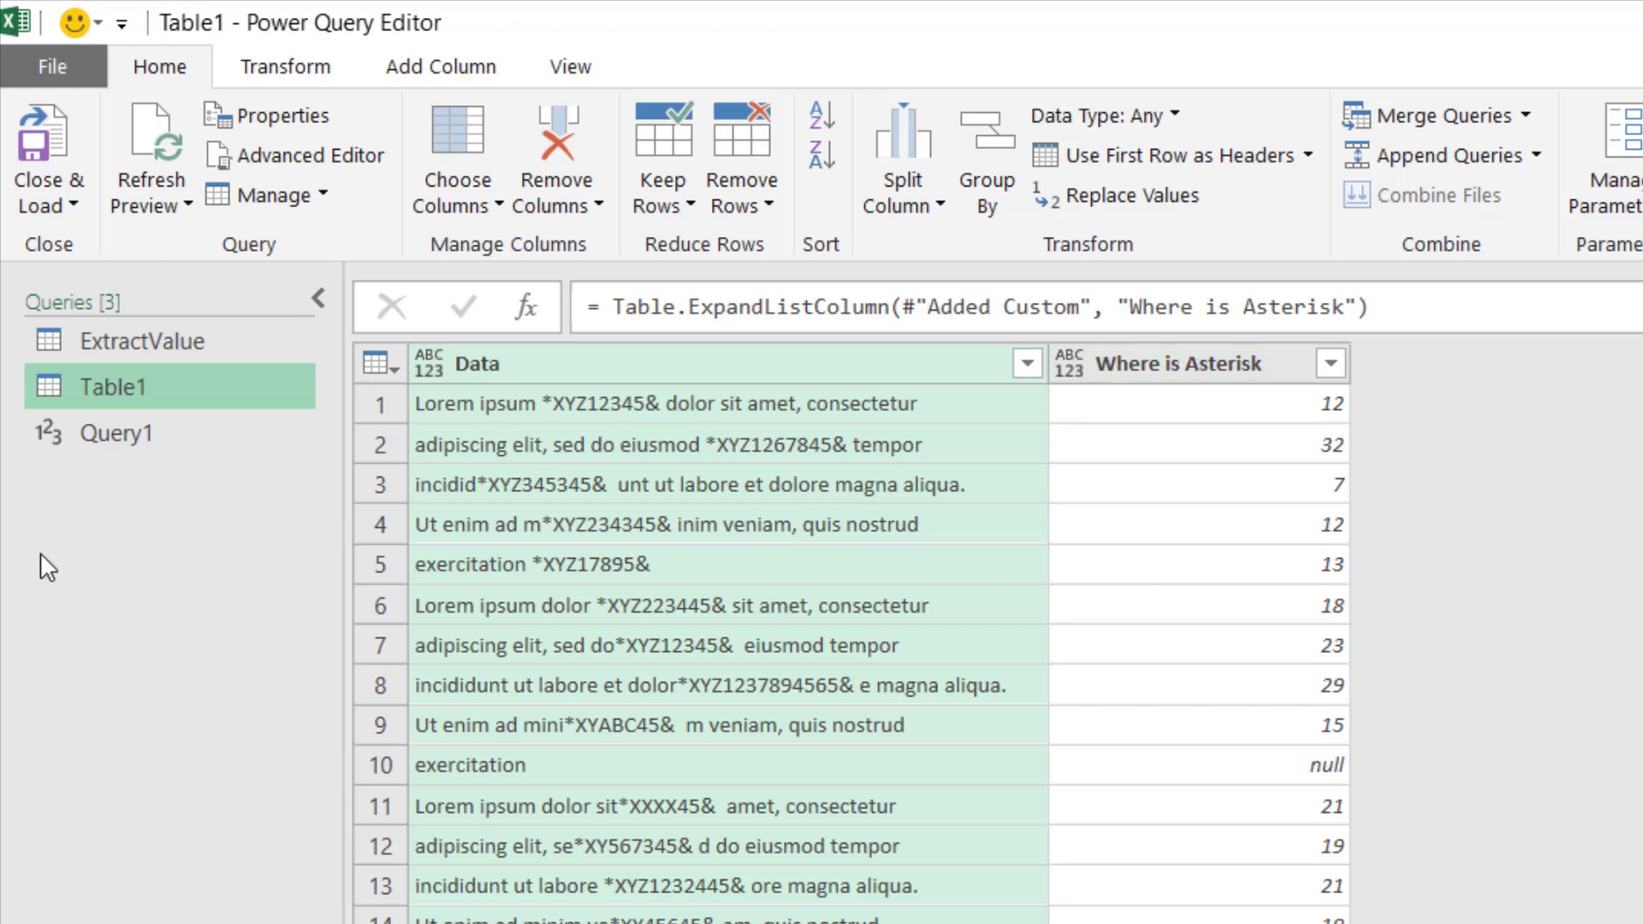
pyautogui.click(214, 433)
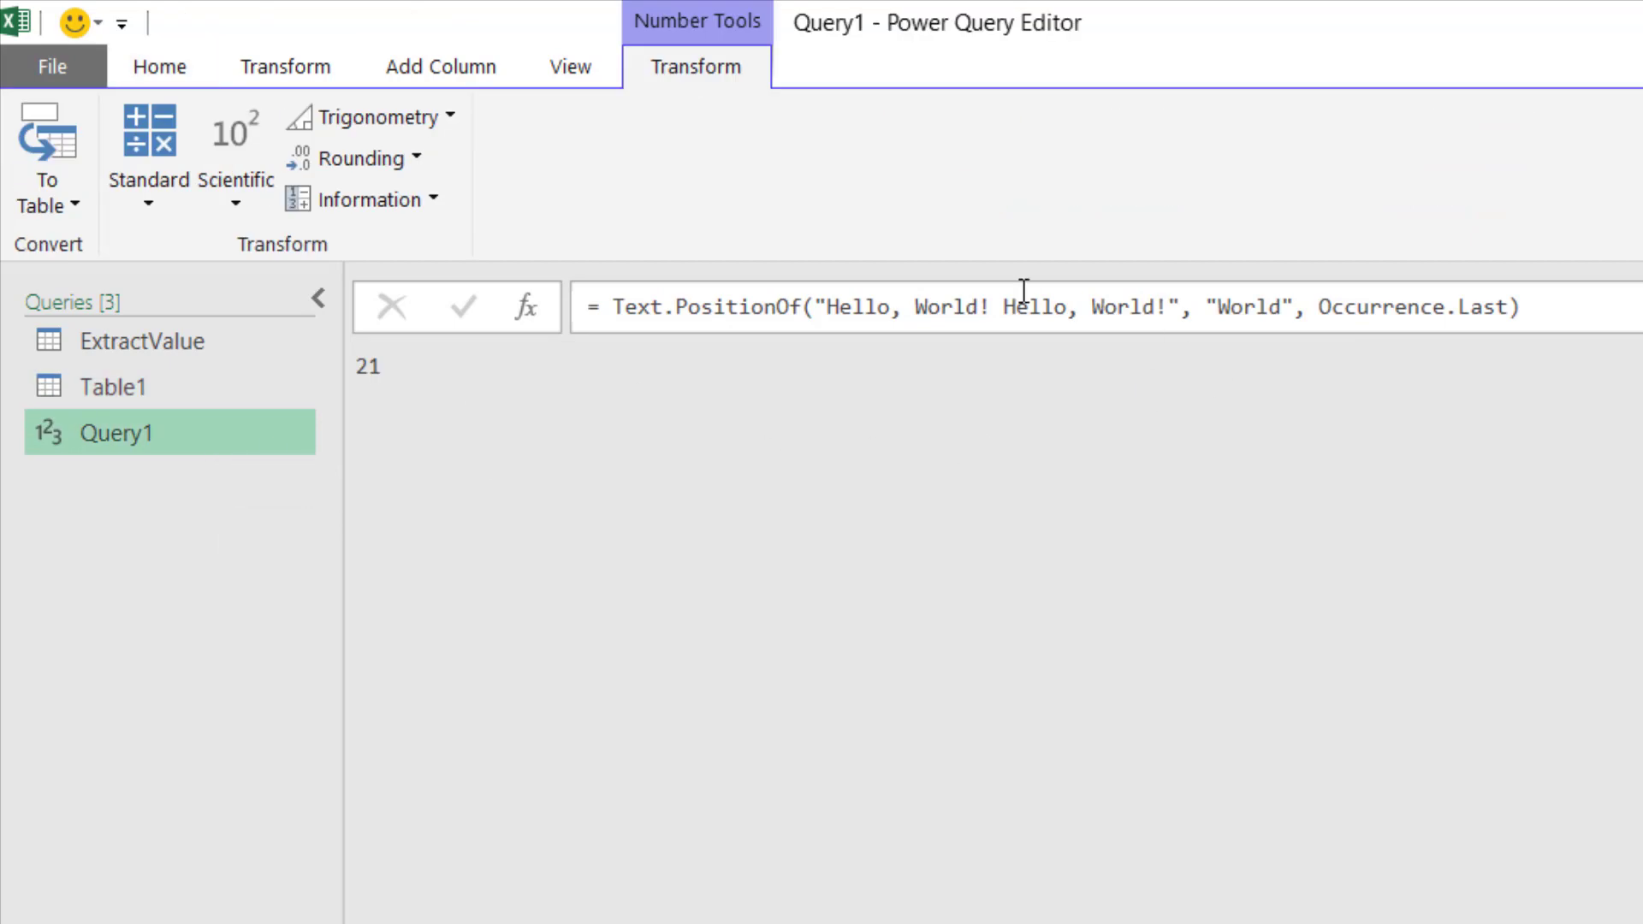
pyautogui.moveTo(1550, 301); pyautogui.dragTo(466, 326)
pyautogui.hotkey('ctrl', 'c')
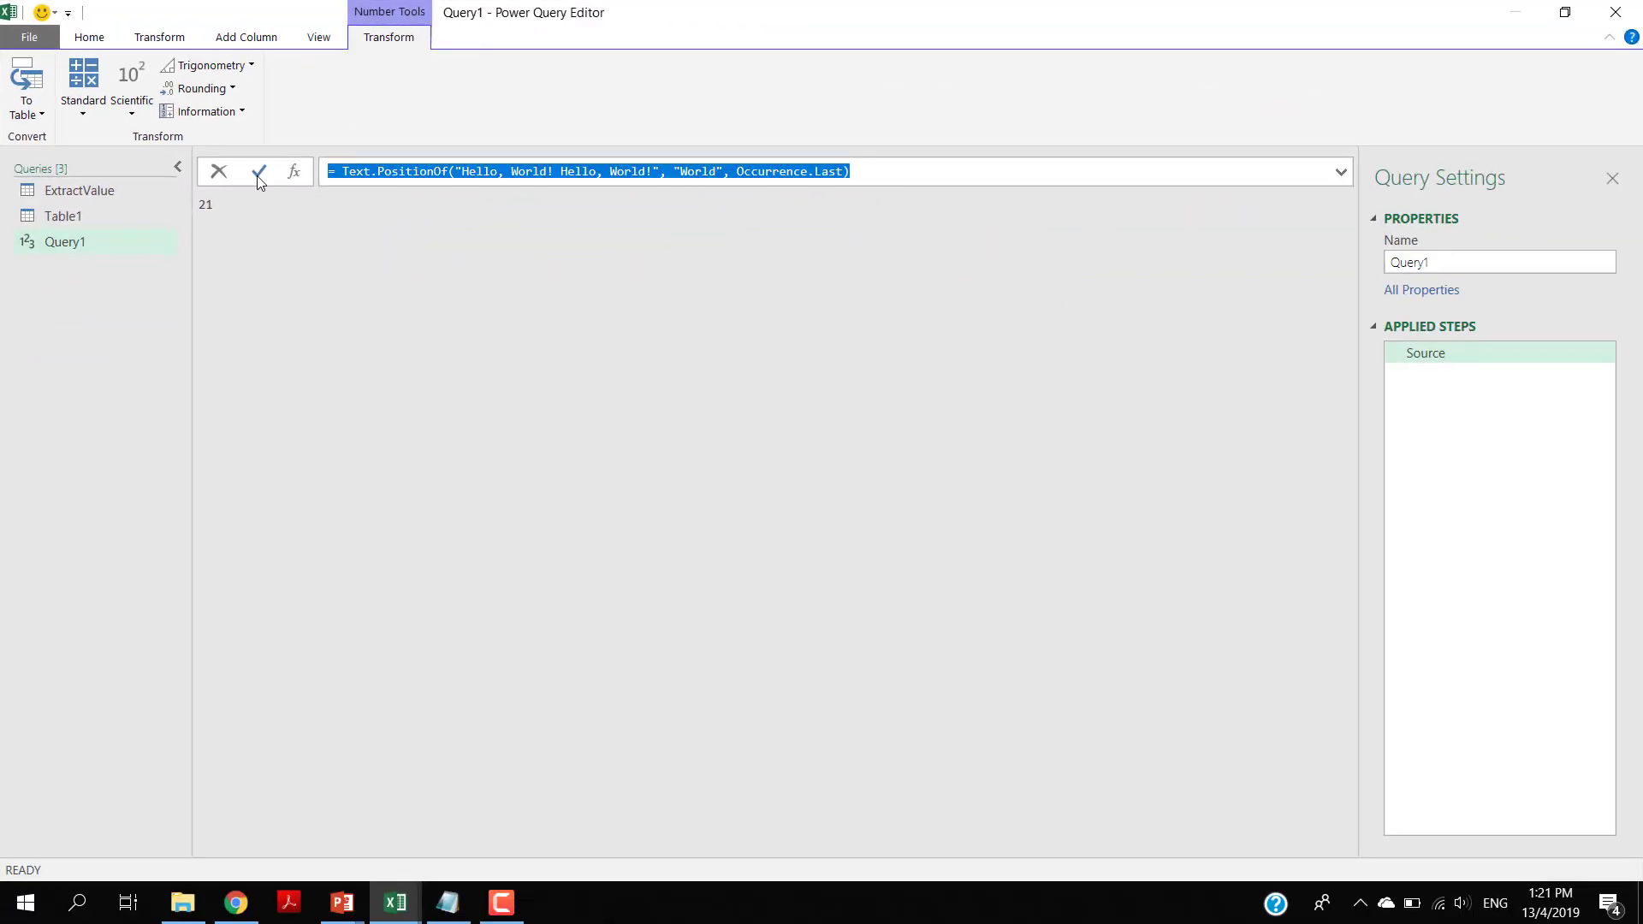
pyautogui.press('Escape')
# Review the custom column formula behind Table1's Added Custom step and close it without changes.
pyautogui.click(73, 219)
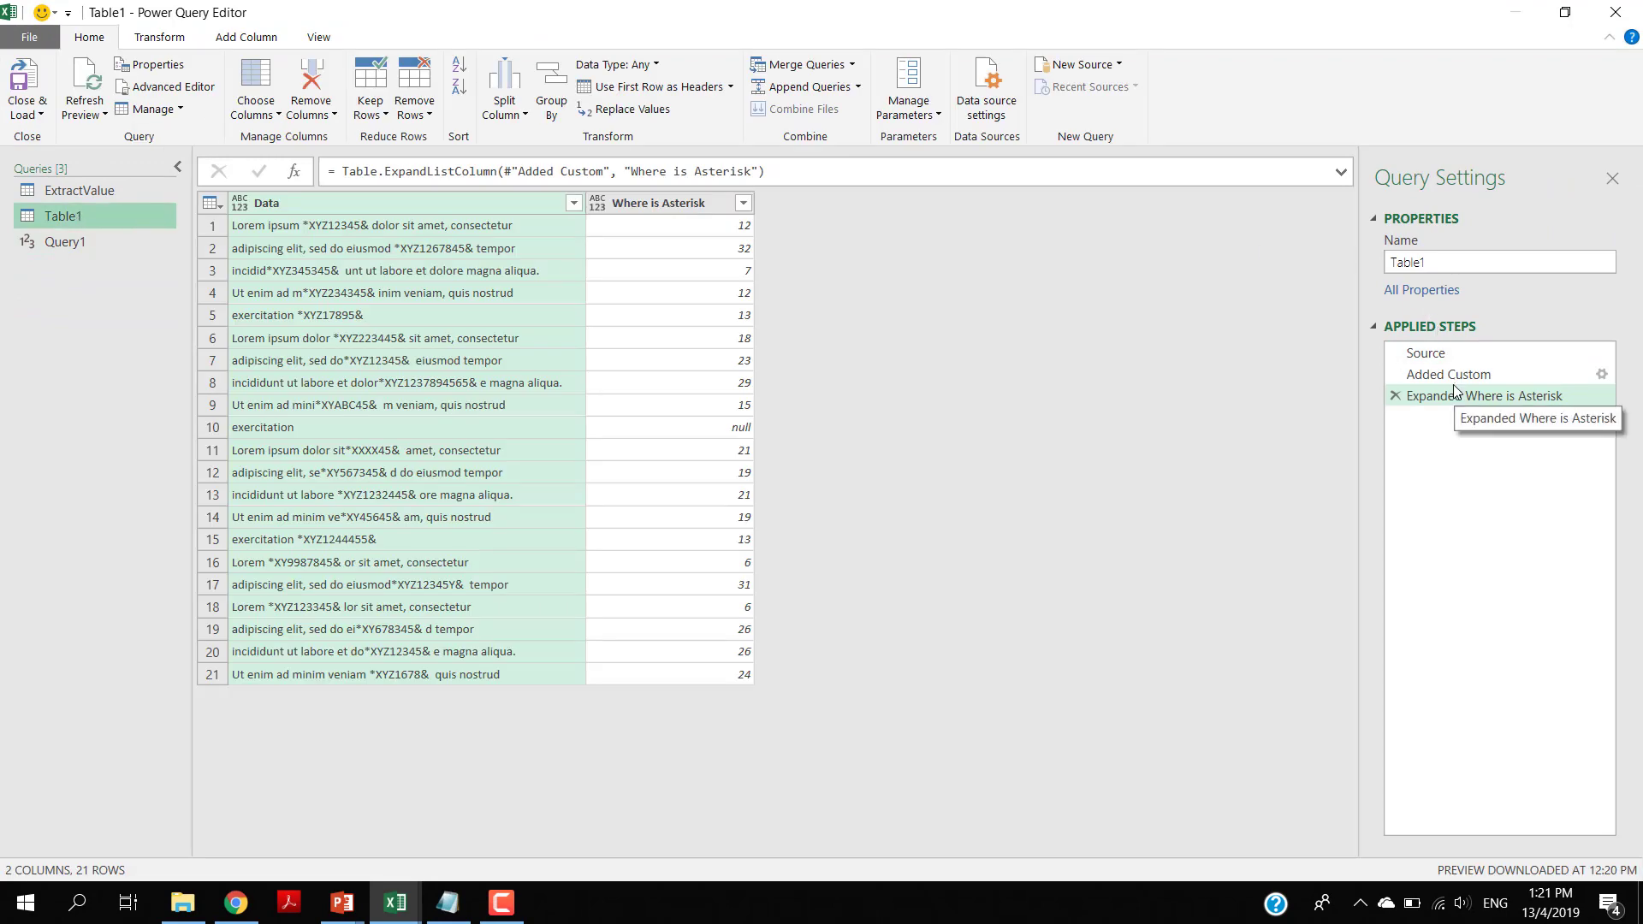
pyautogui.click(1455, 377)
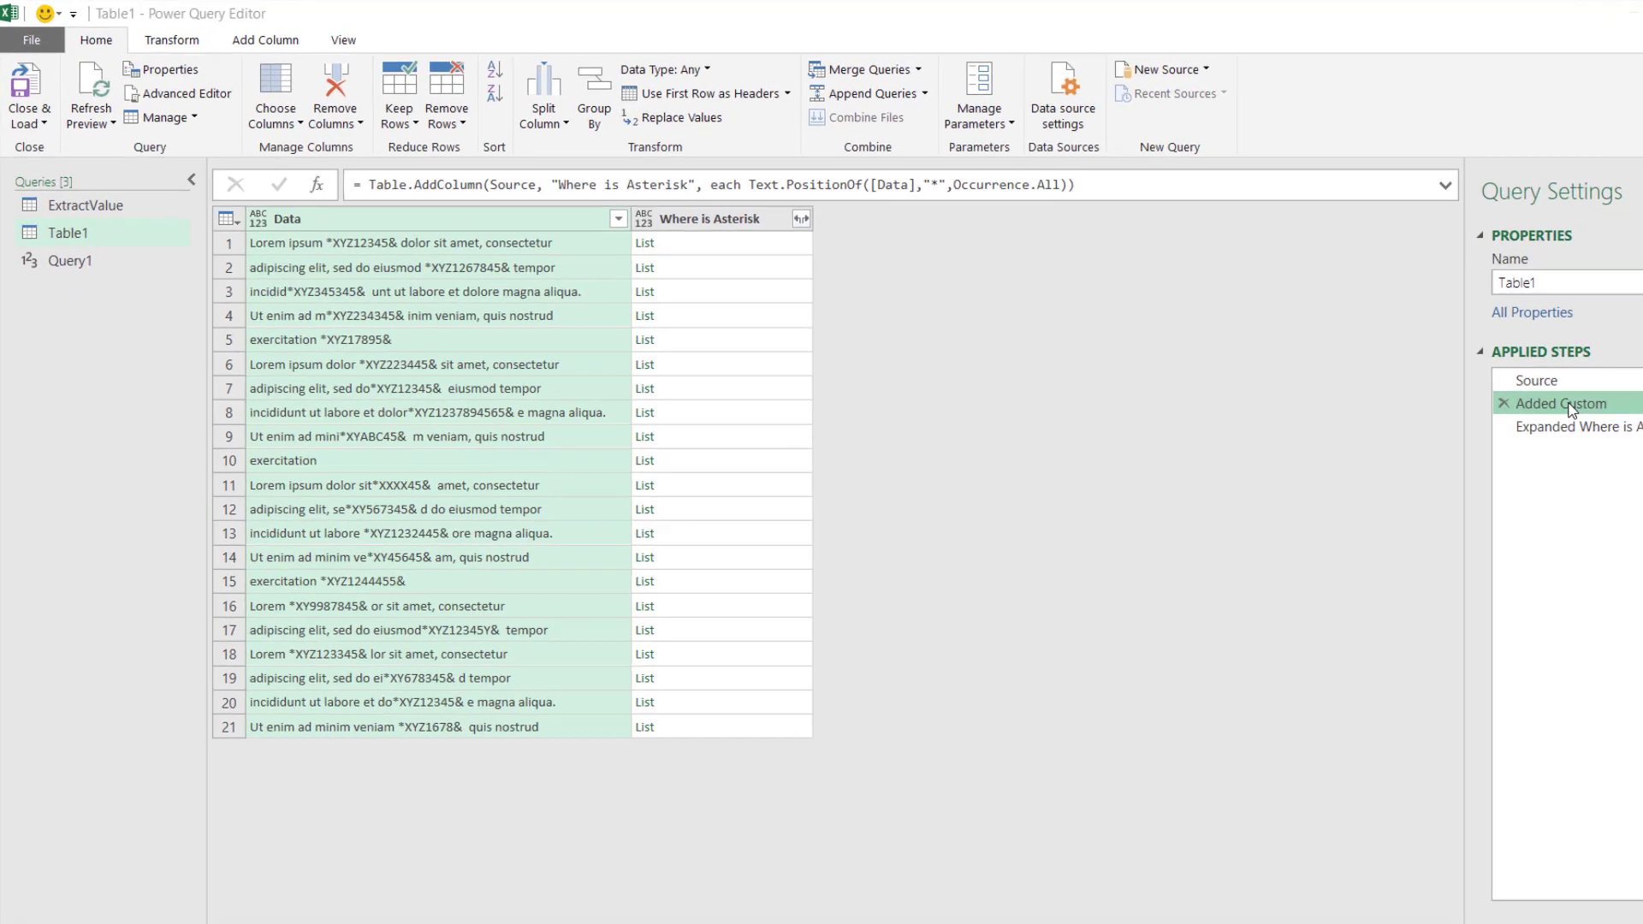
pyautogui.doubleClick(1455, 377)
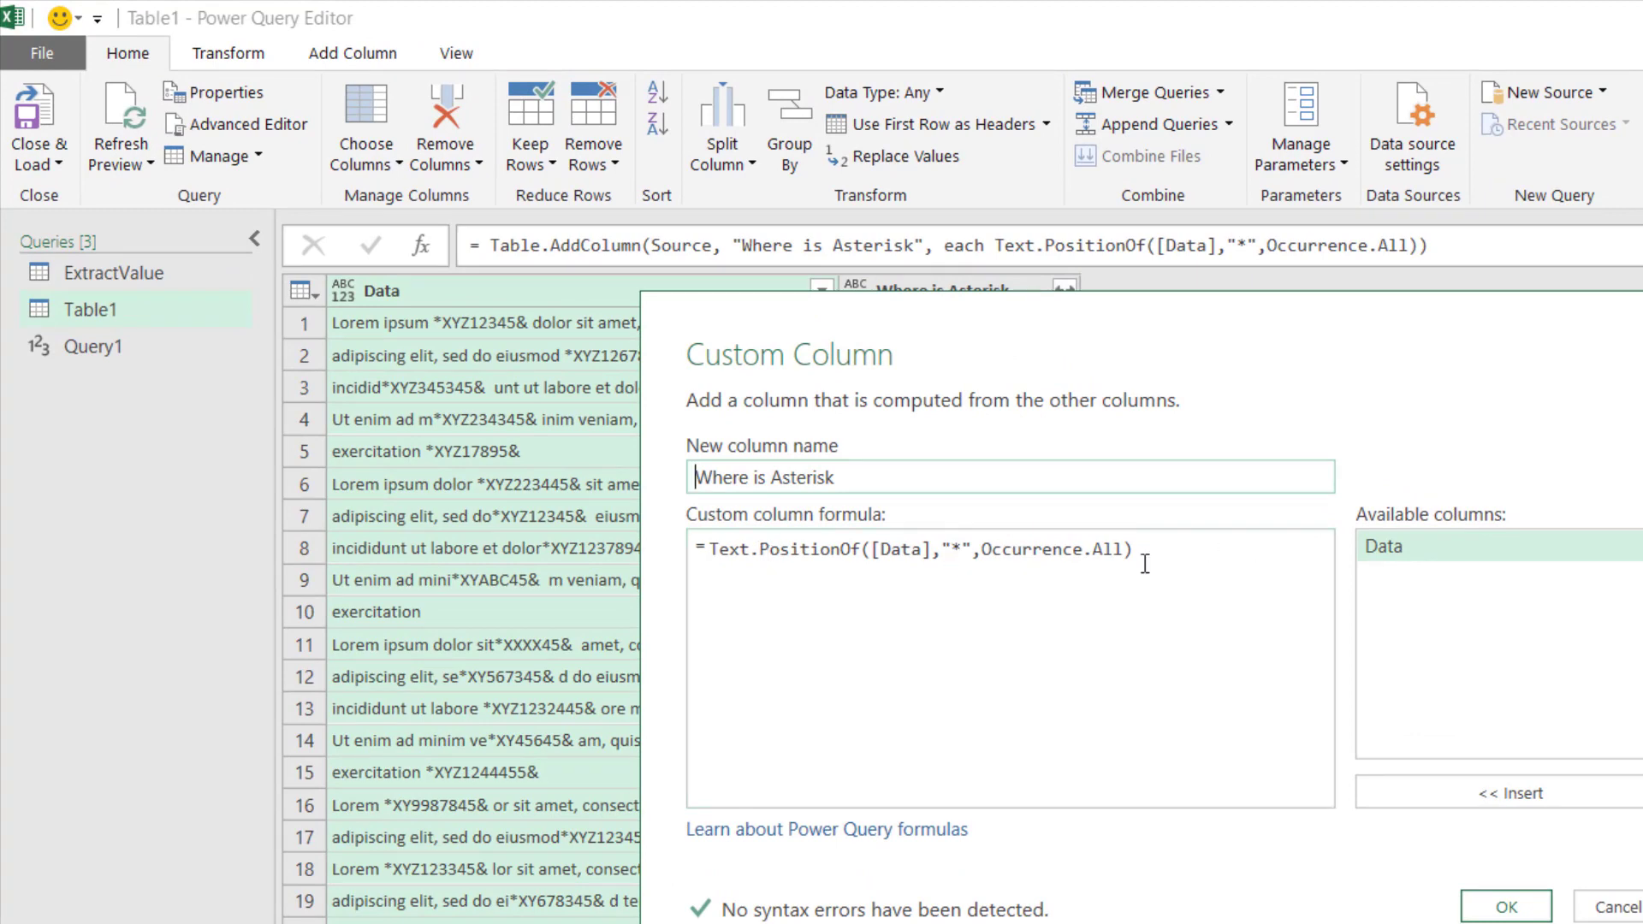
pyautogui.click(1631, 908)
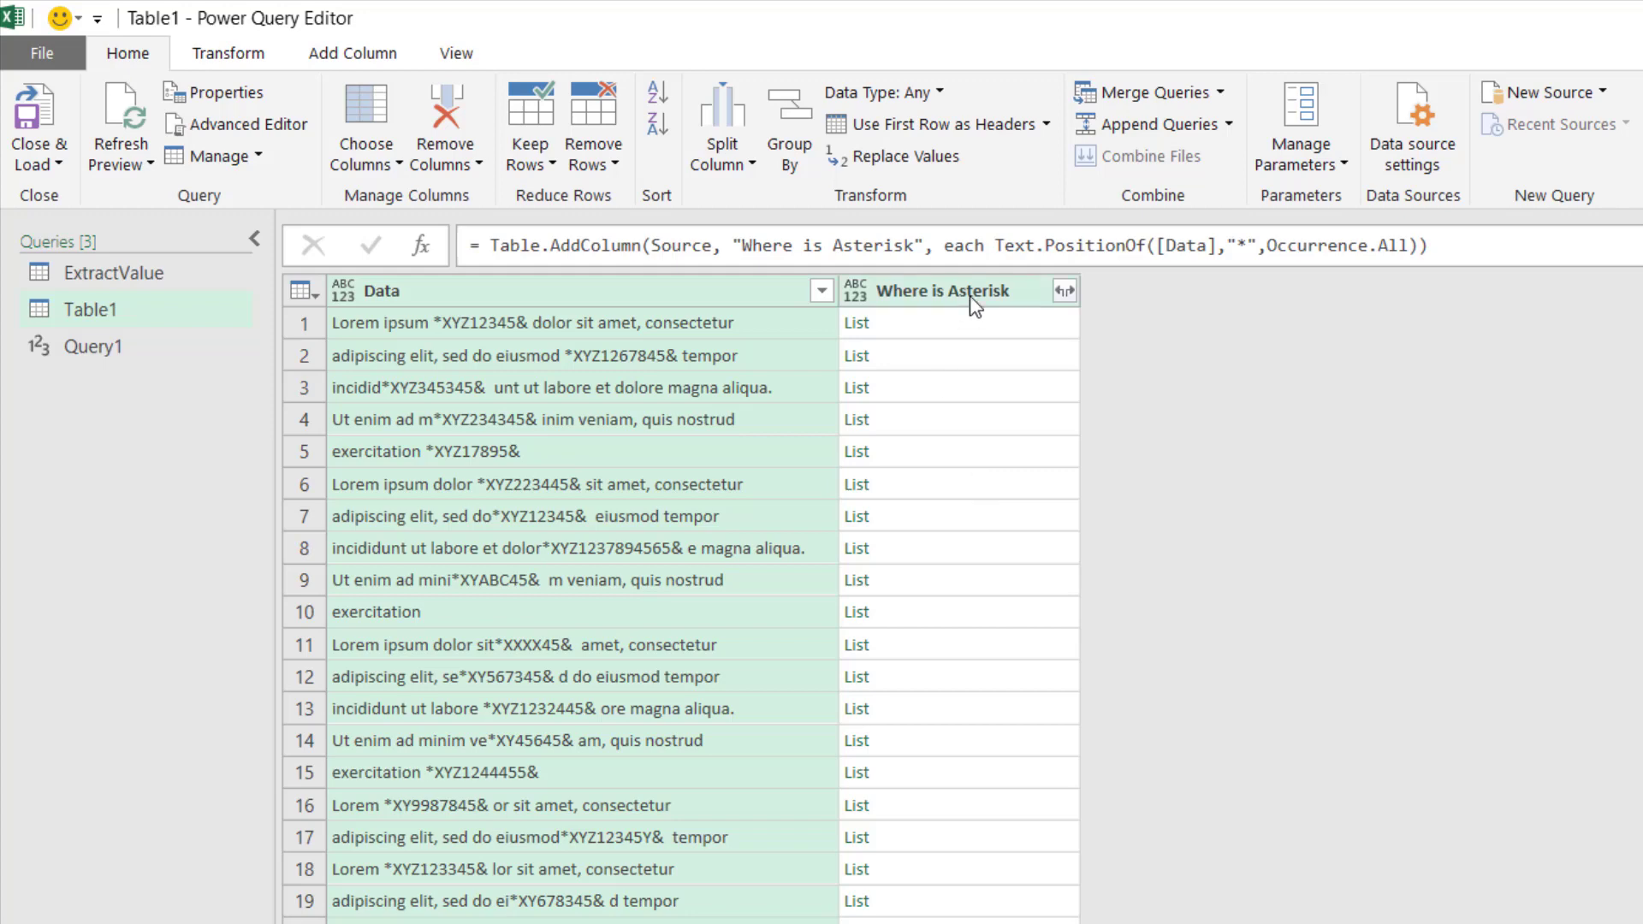
# Delete the applied steps after Source in Table1 and start a new custom column.
pyautogui.click(970, 293)
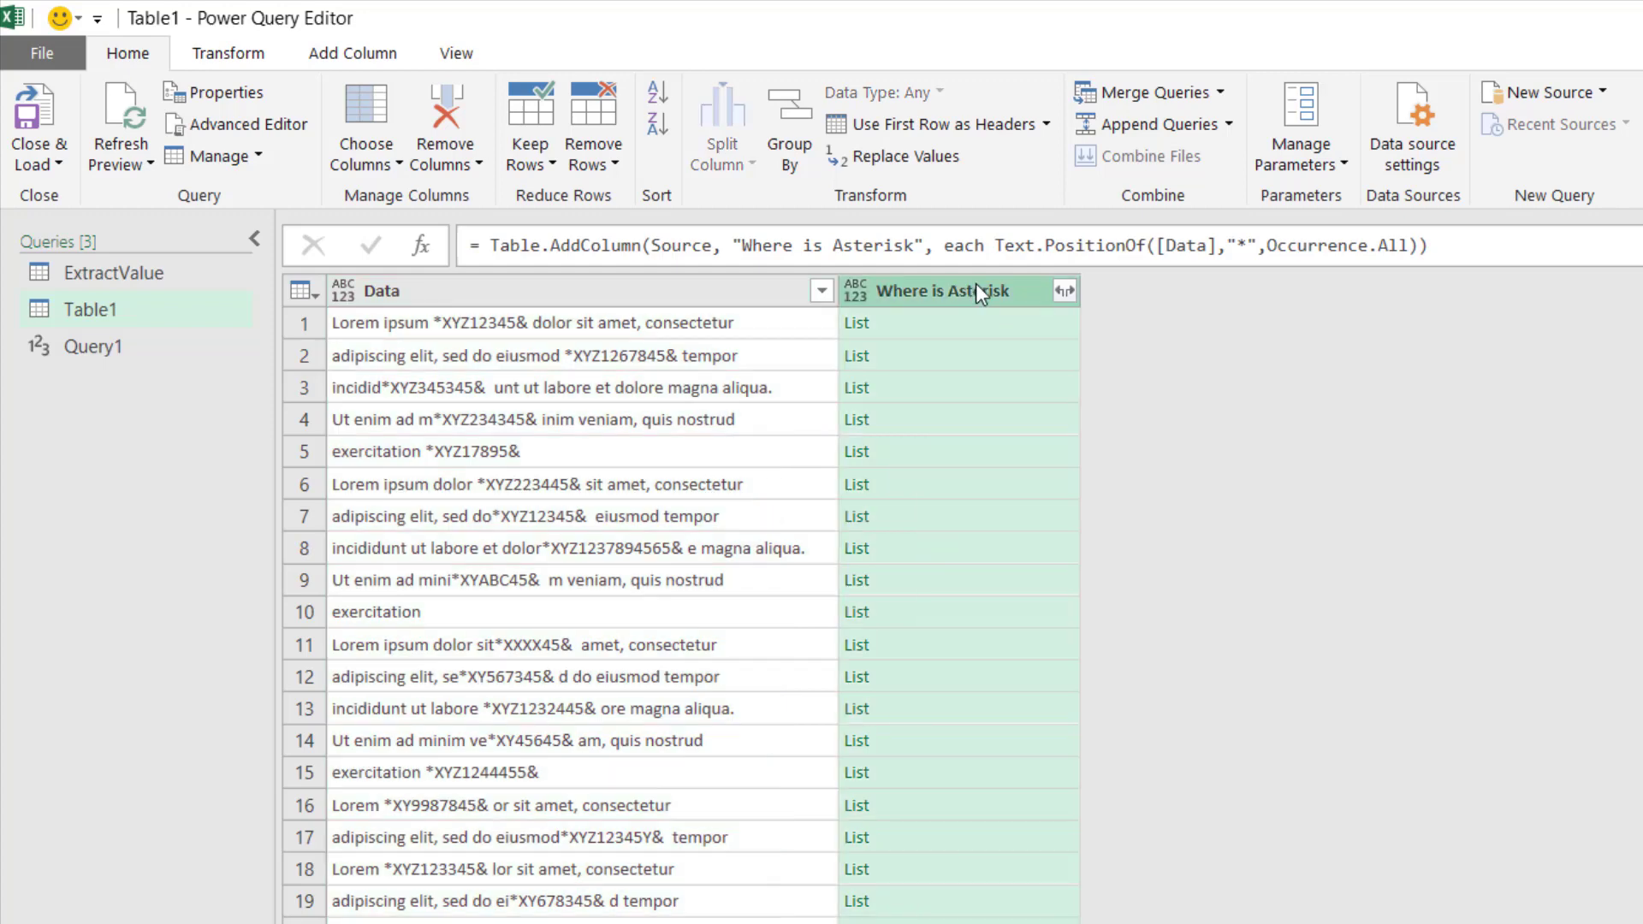
pyautogui.rightClick(976, 284)
pyautogui.click(1632, 437)
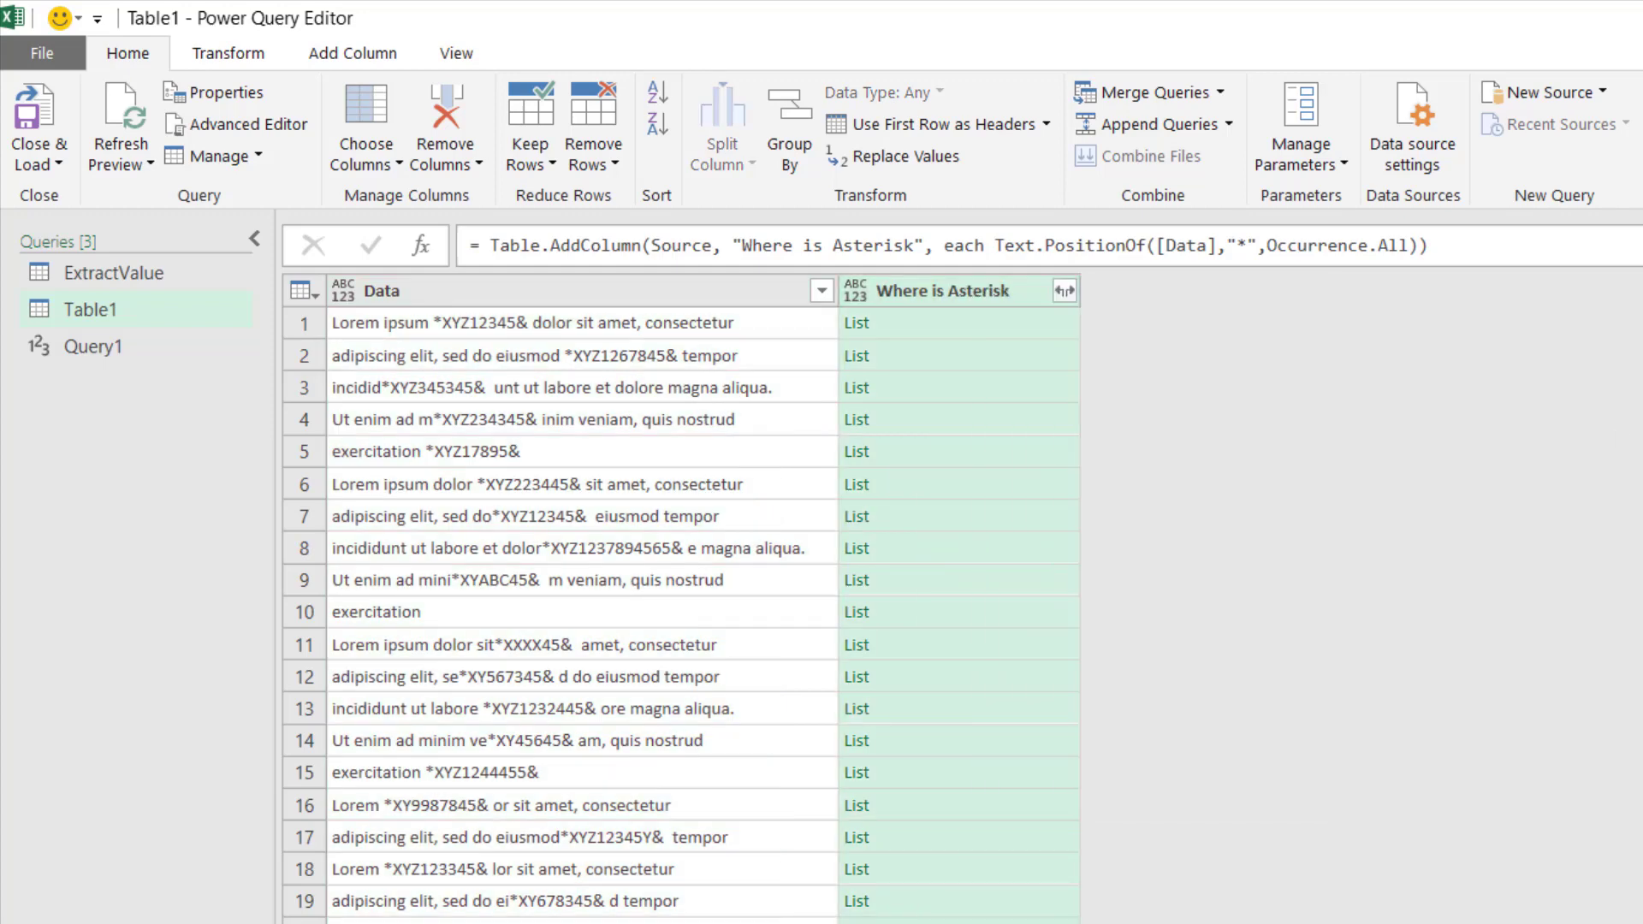
pyautogui.click(1638, 445)
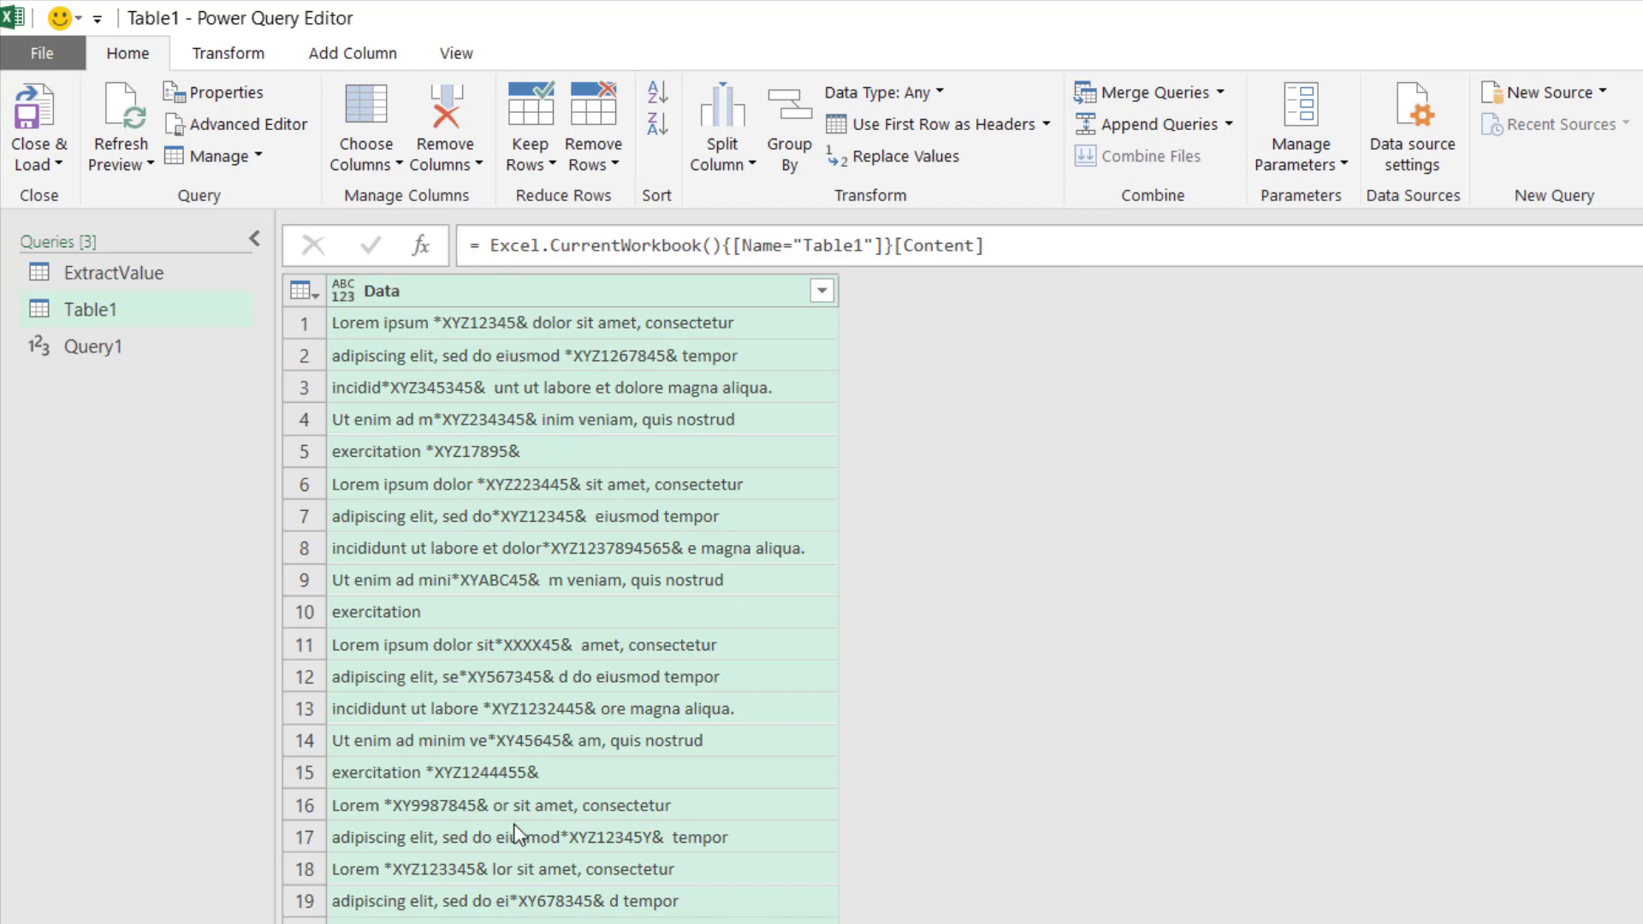
pyautogui.click(371, 56)
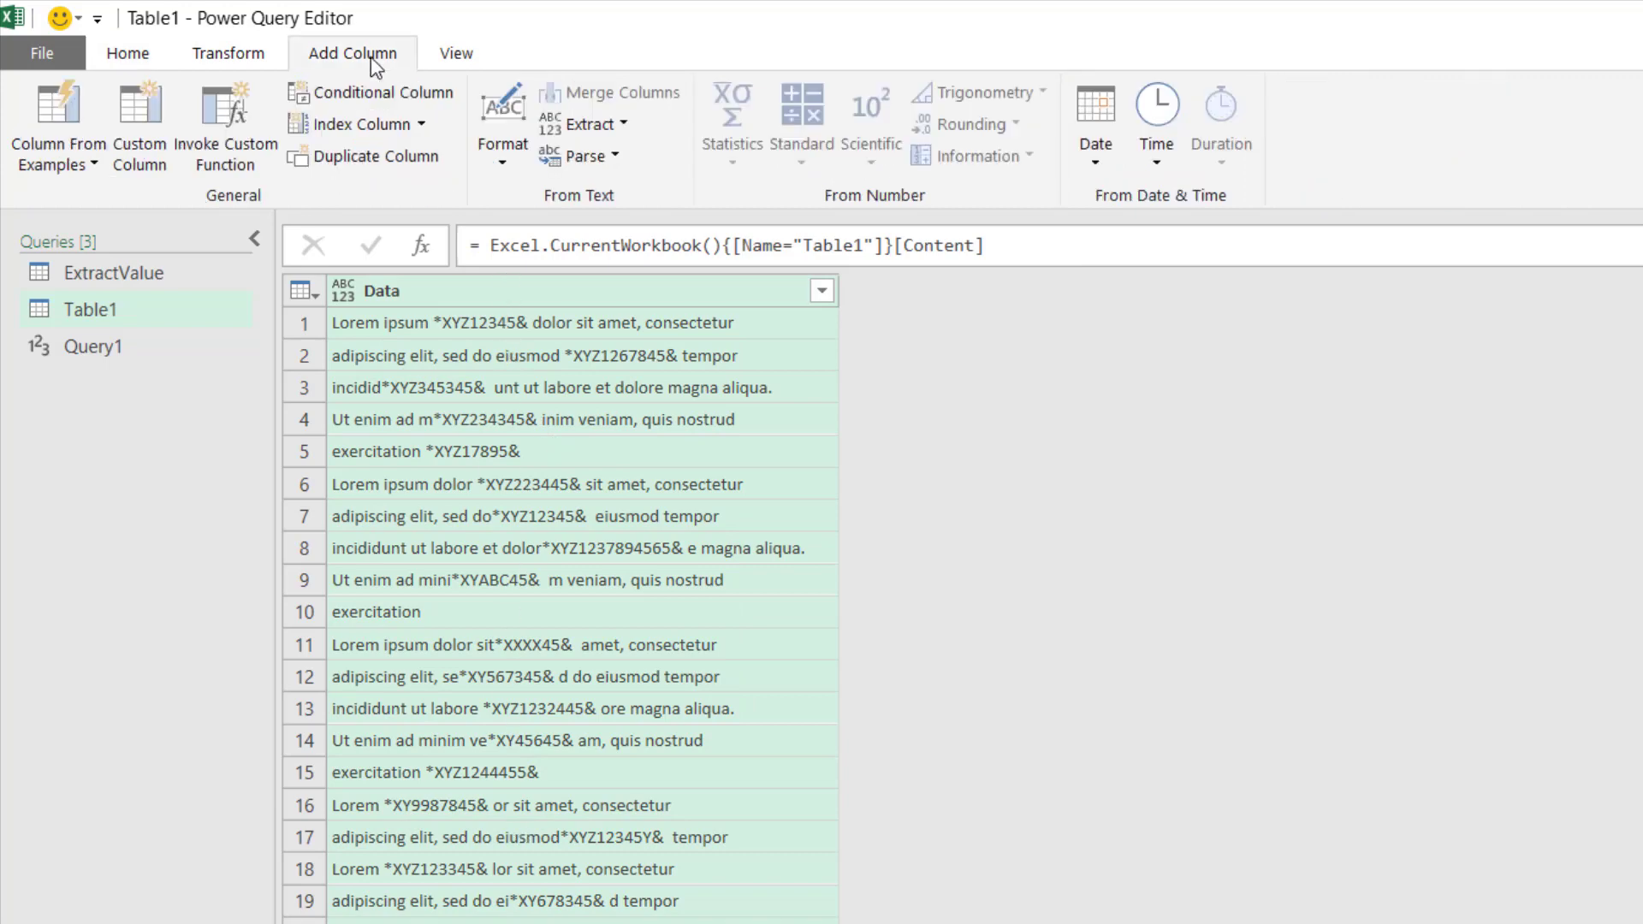
pyautogui.click(158, 125)
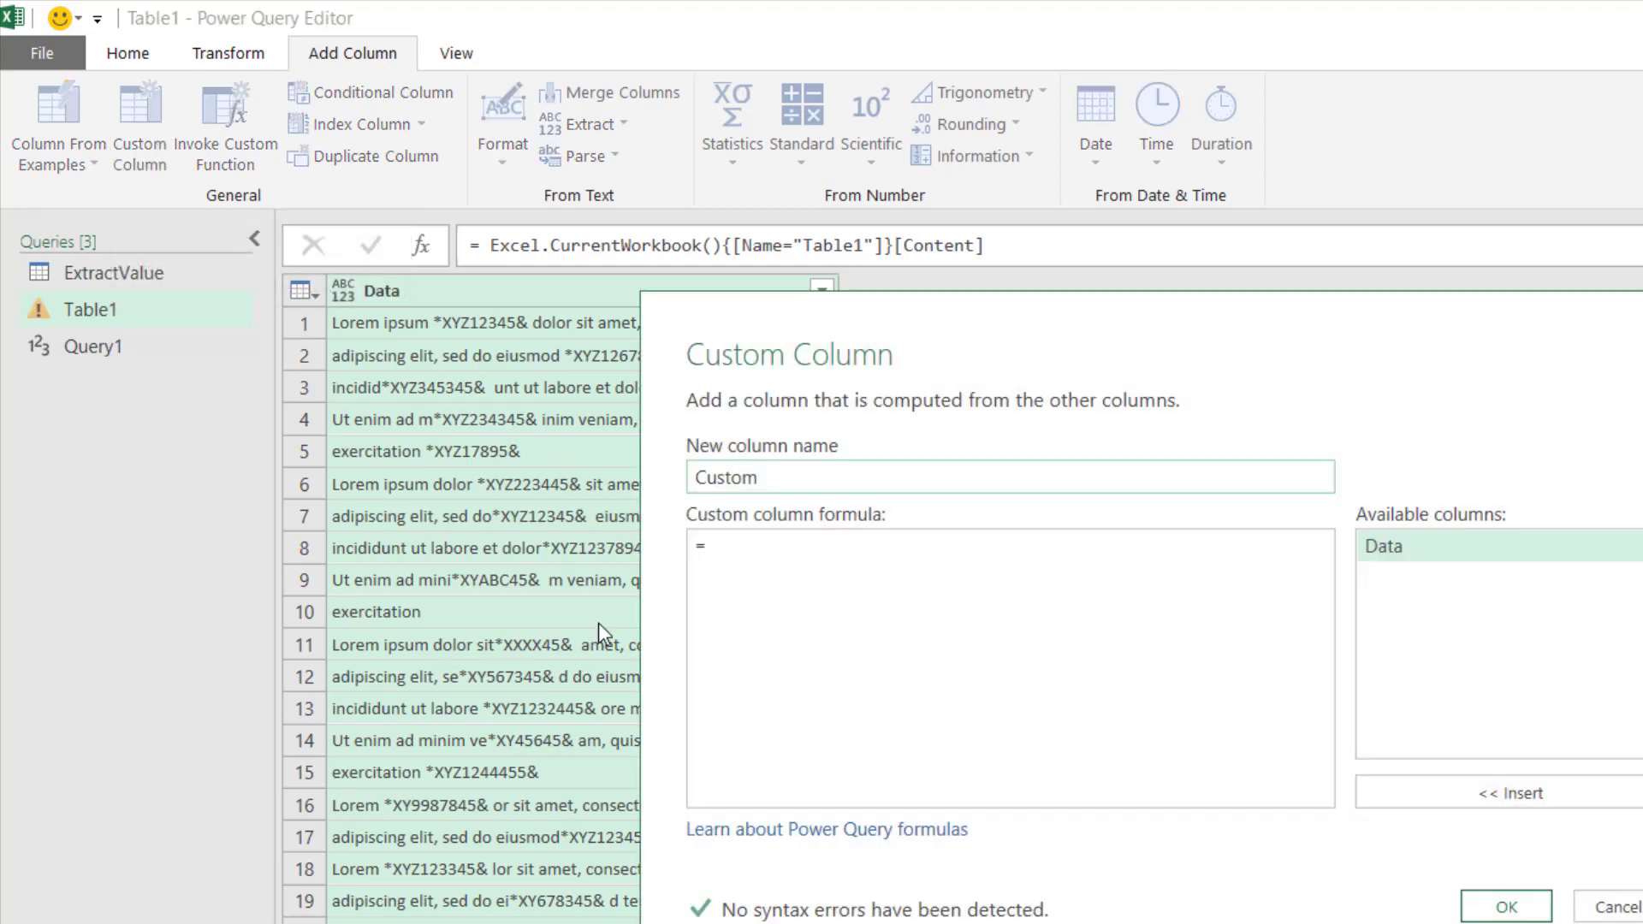
pyautogui.click(785, 579)
pyautogui.hotkey('ctrl', 'v')
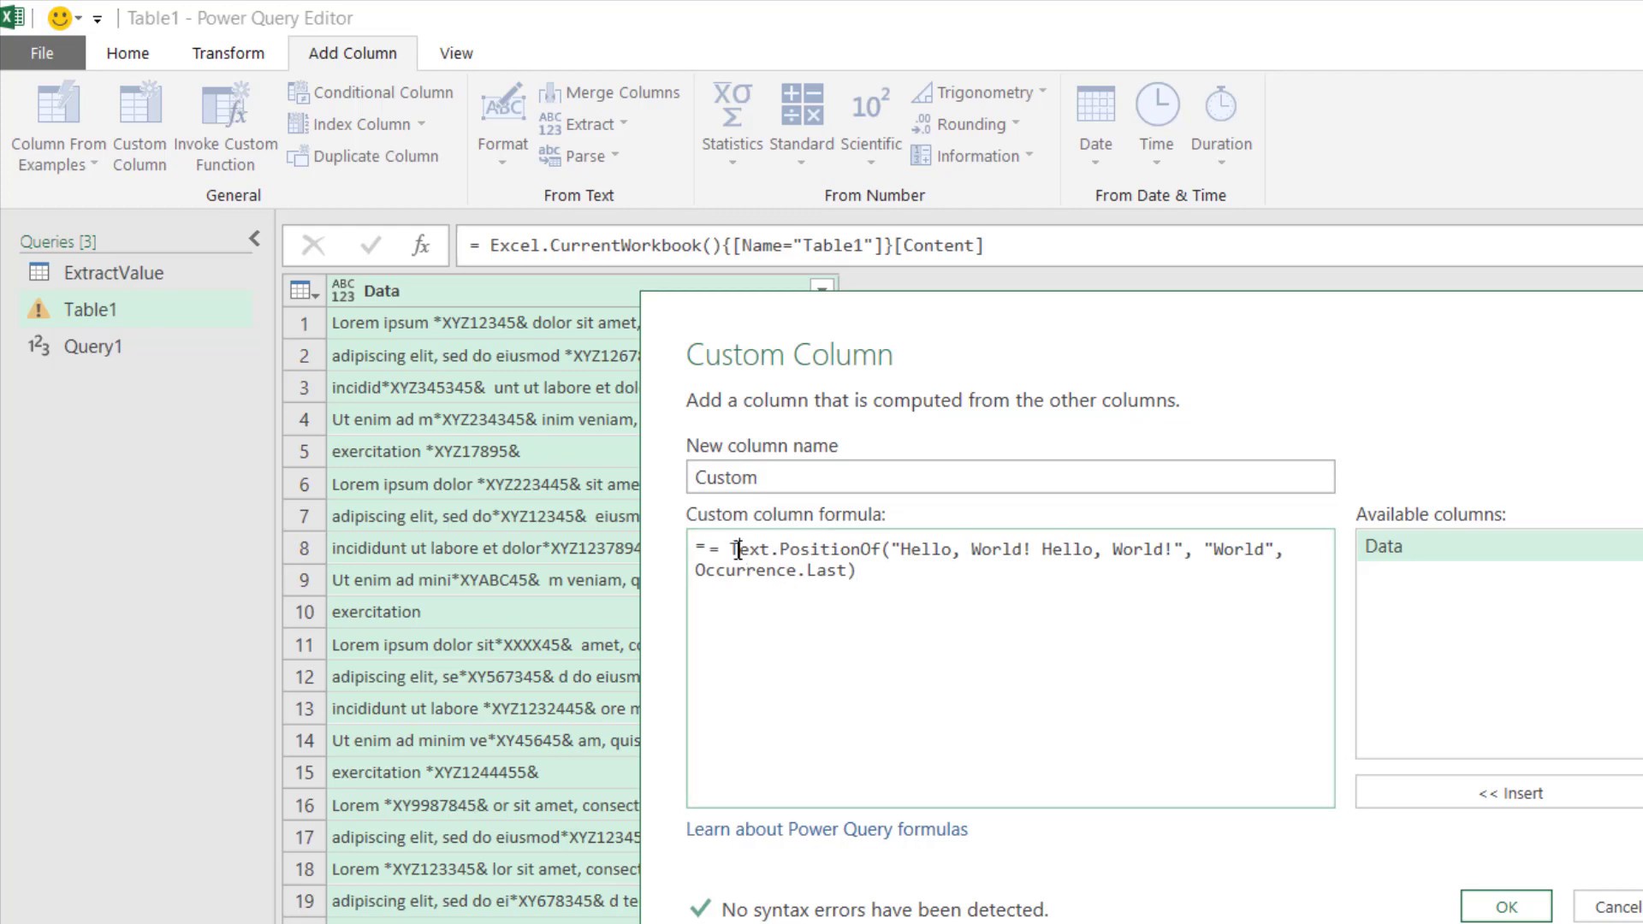
pyautogui.moveTo(731, 549); pyautogui.dragTo(645, 542)
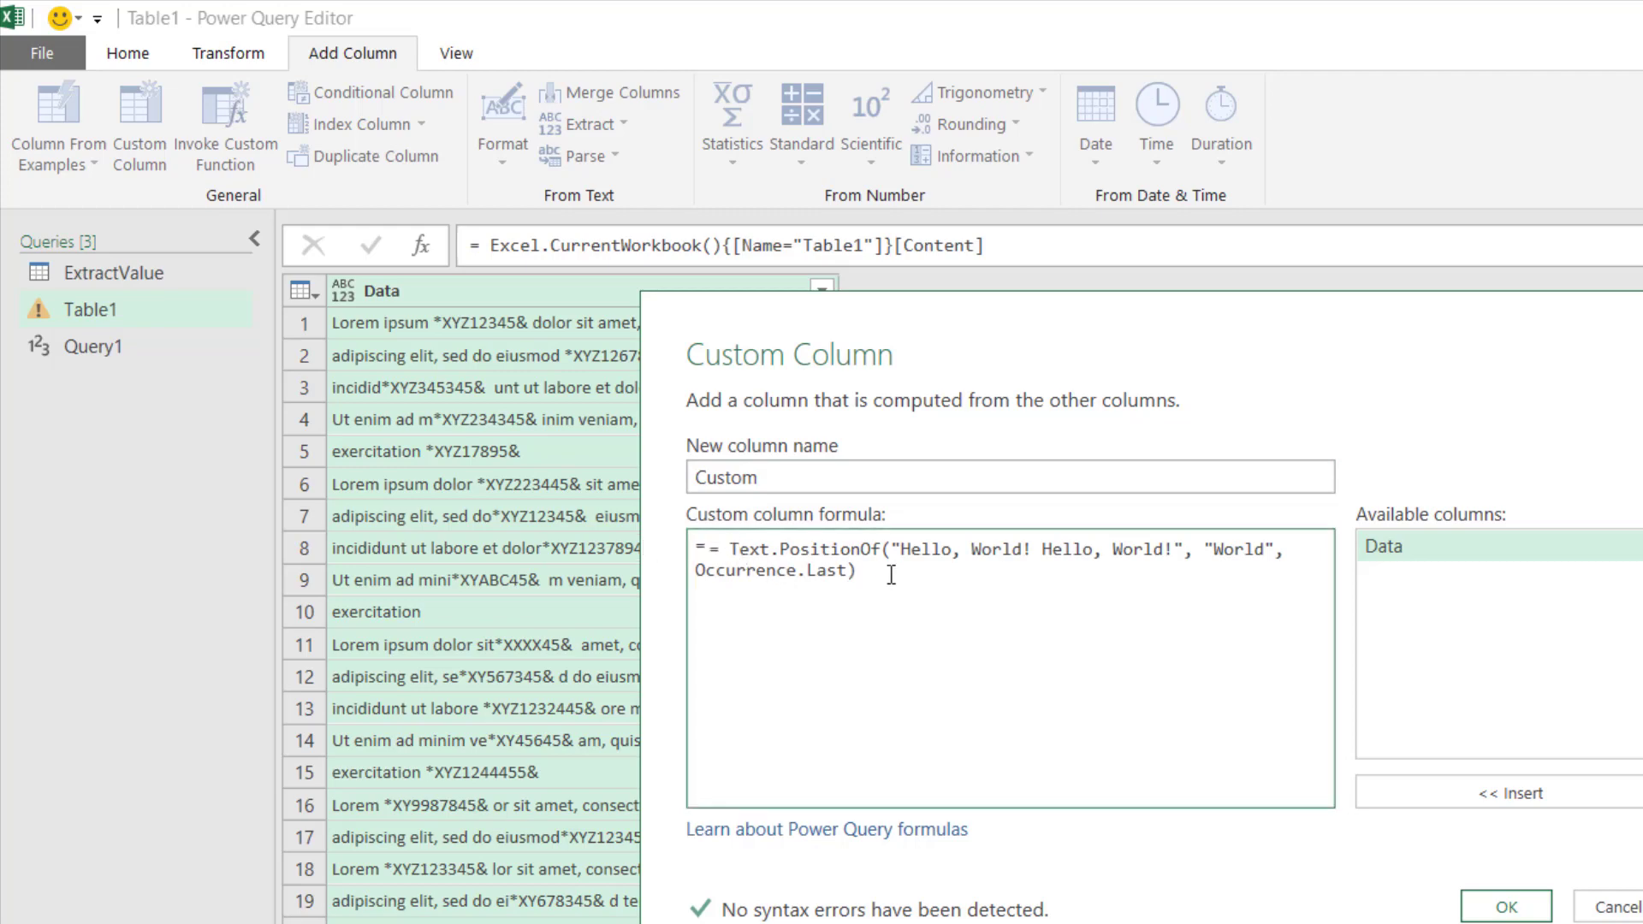
pyautogui.hotkey('ctrl', 'a')
pyautogui.write('T')
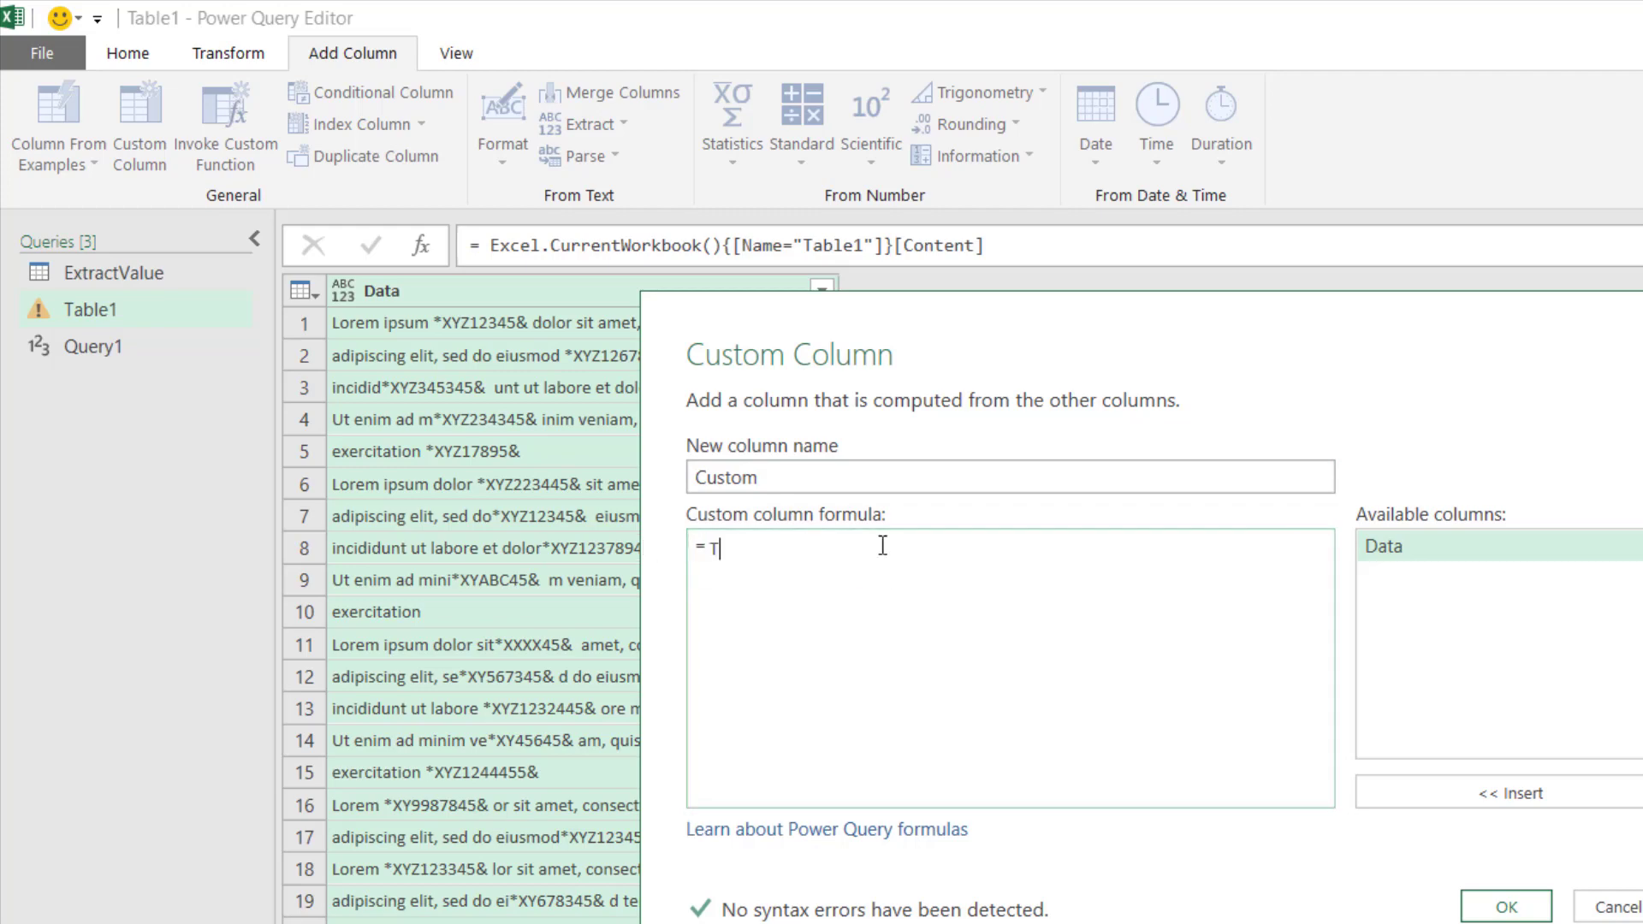
pyautogui.write('ext')
pyautogui.hotkey('ctrl', 'z')
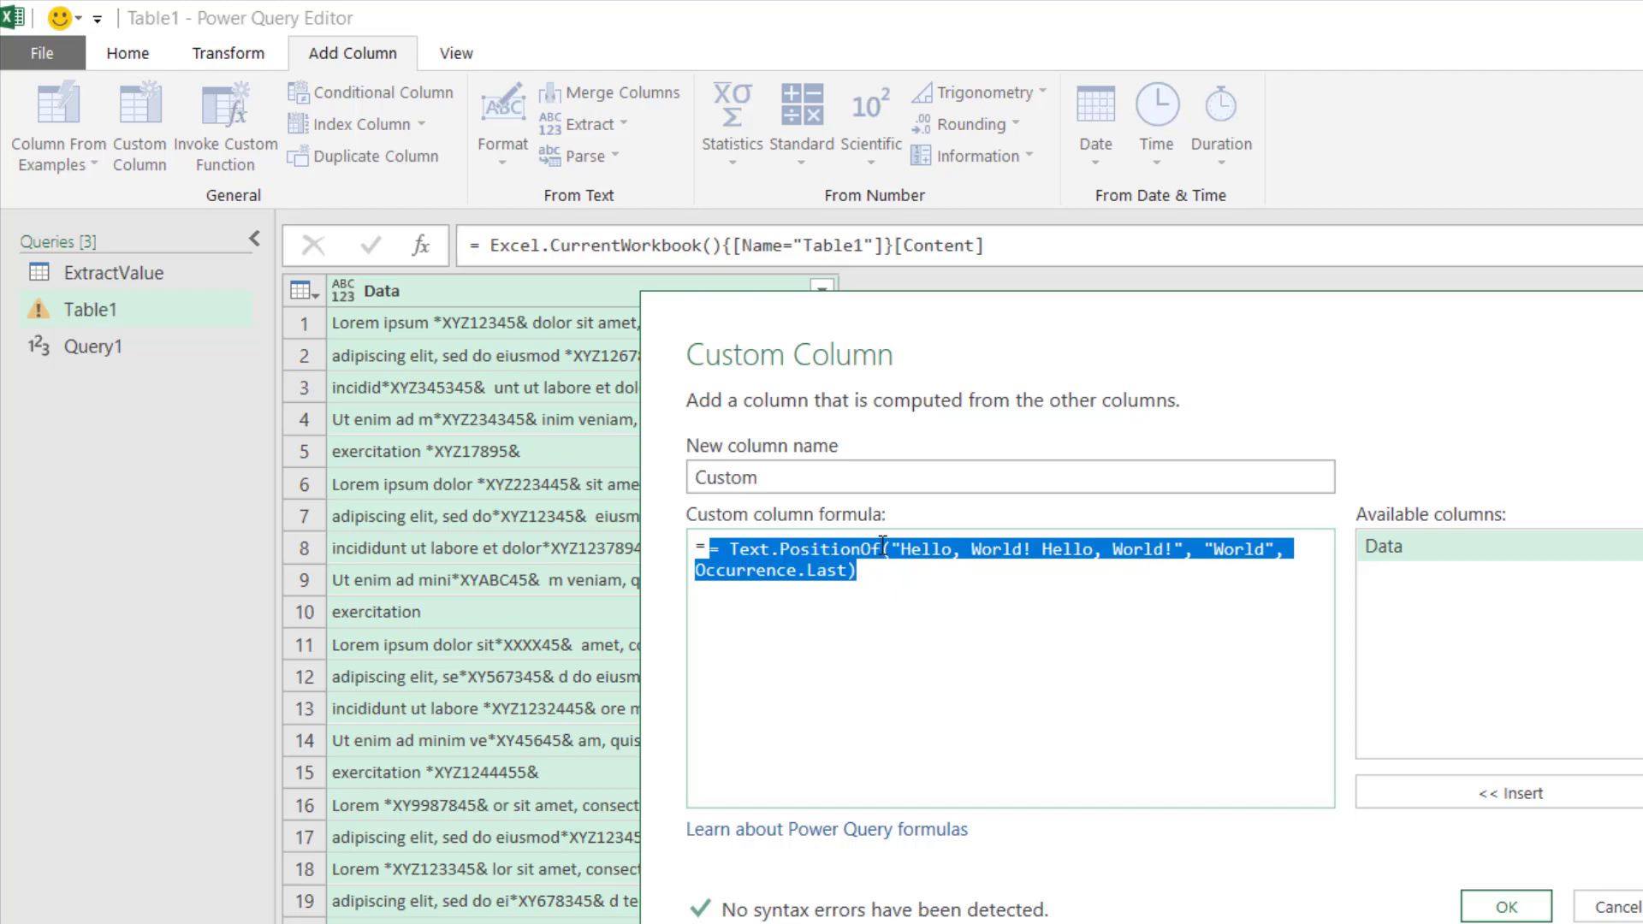
pyautogui.press('BackSpace')
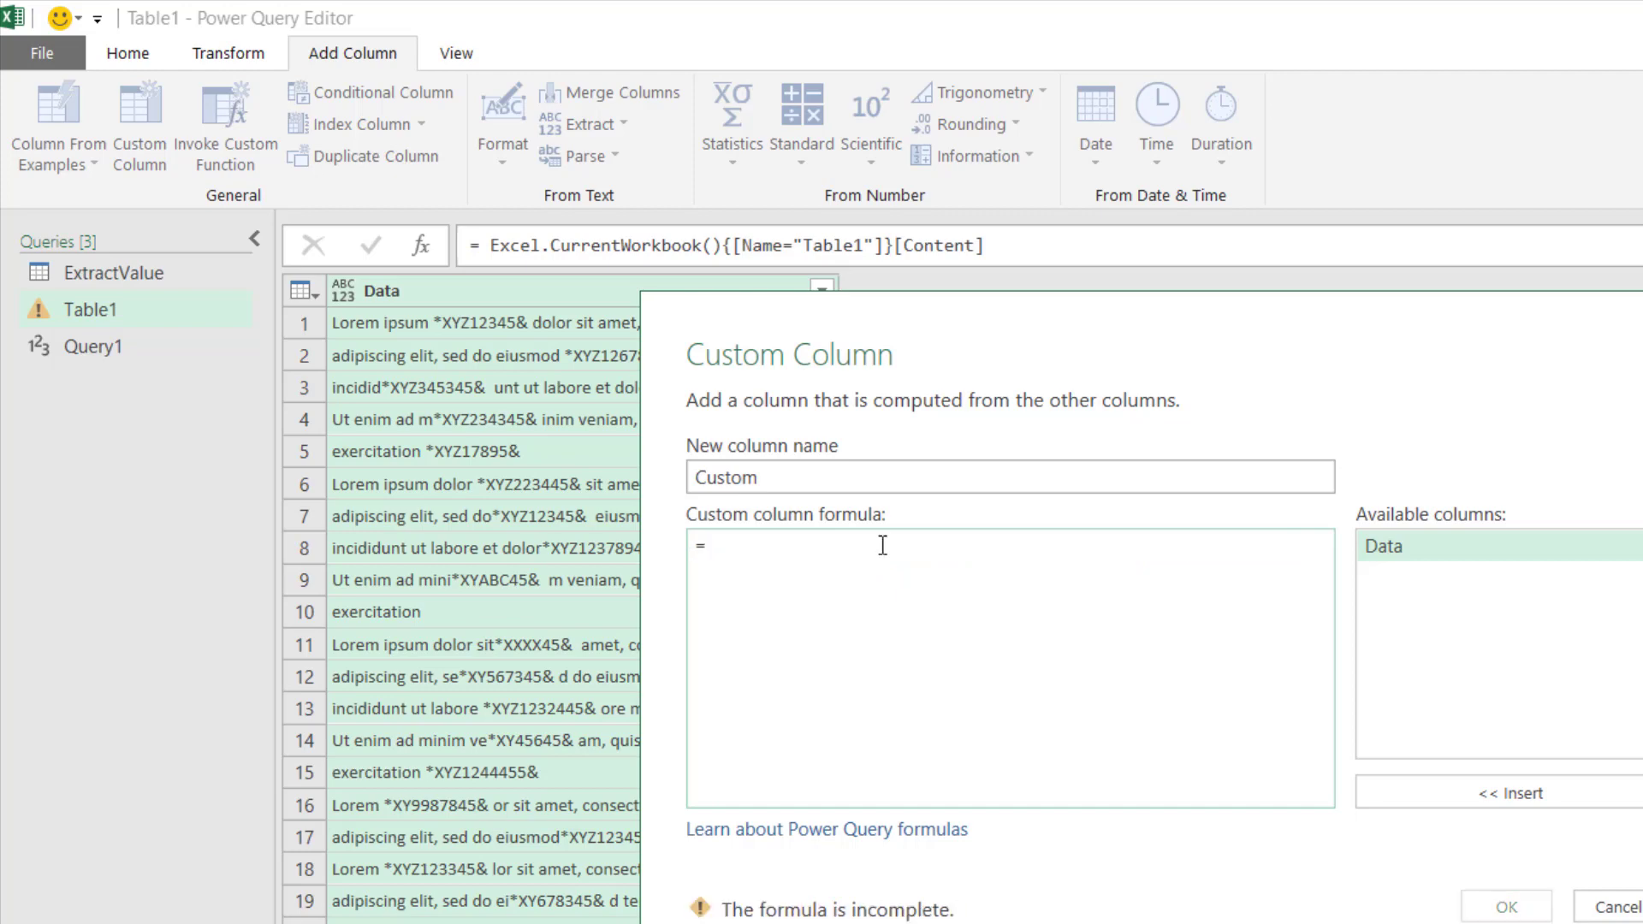
# Add a column named Custom to Table1 with the formula Text.PositionOf([Data],"*").
pyautogui.write('Tex')
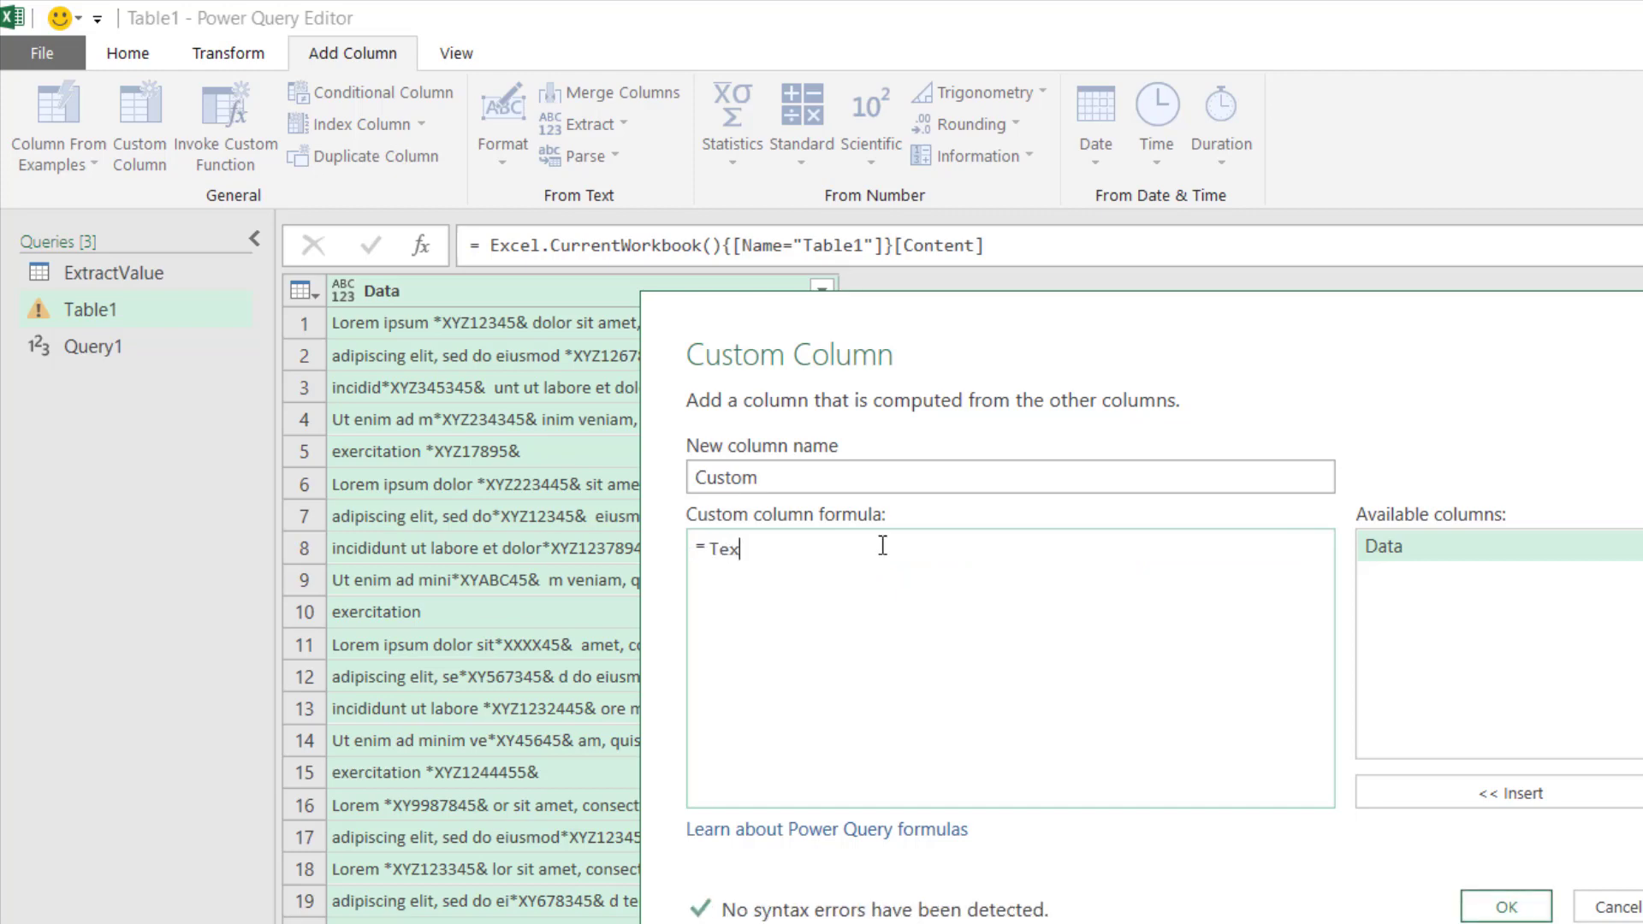
pyautogui.write('t.PositionOf(')
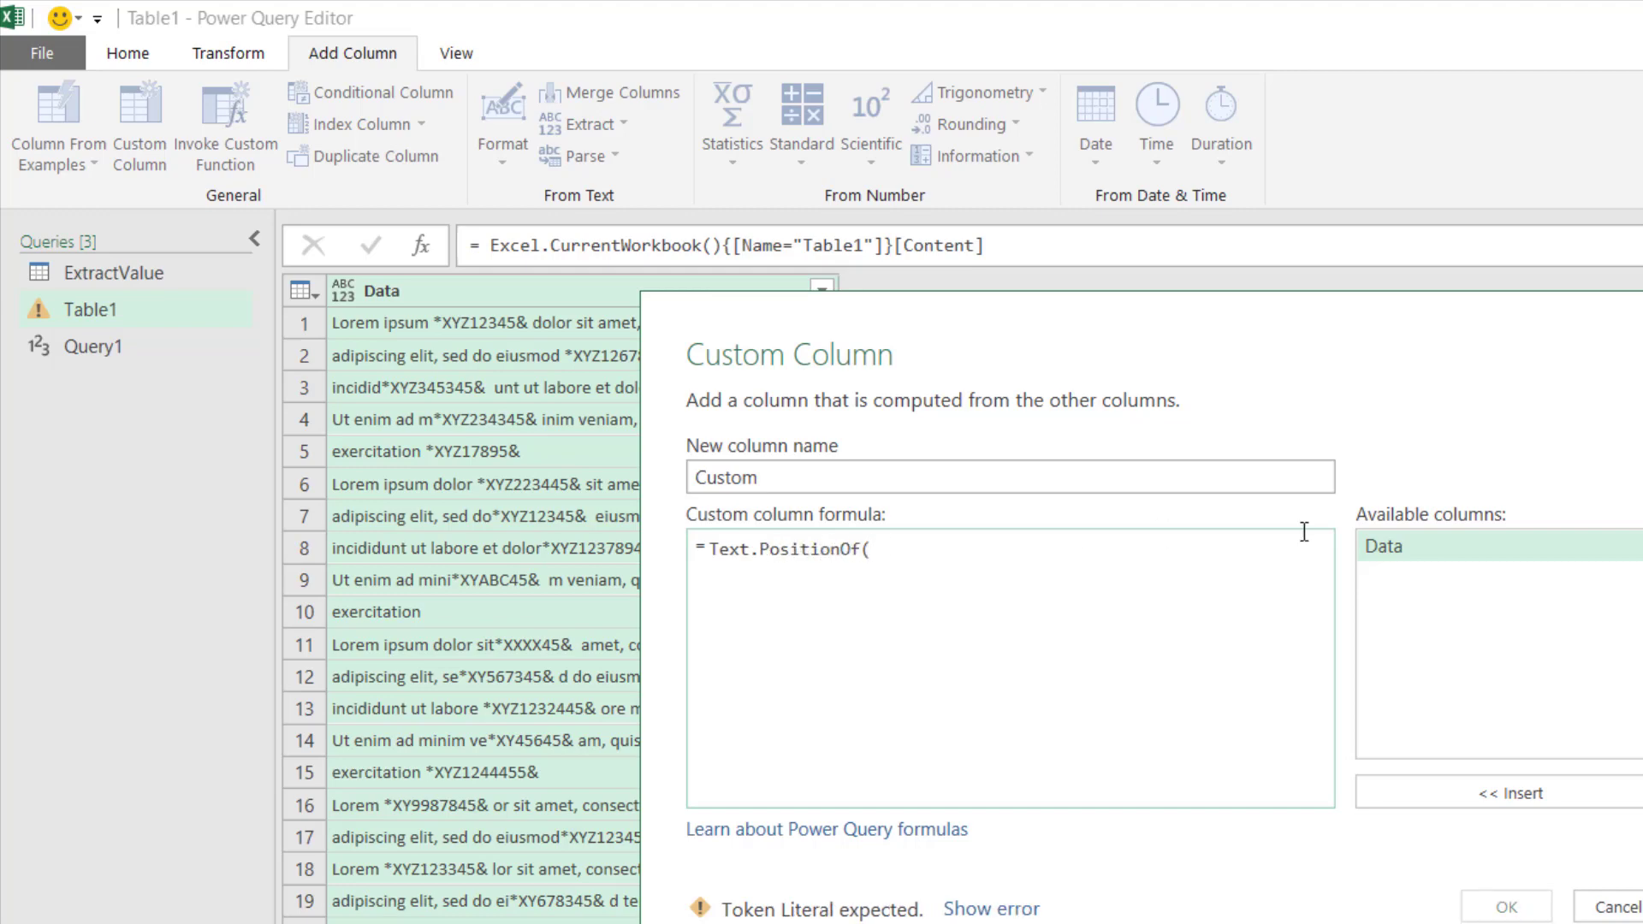
pyautogui.doubleClick(1404, 543)
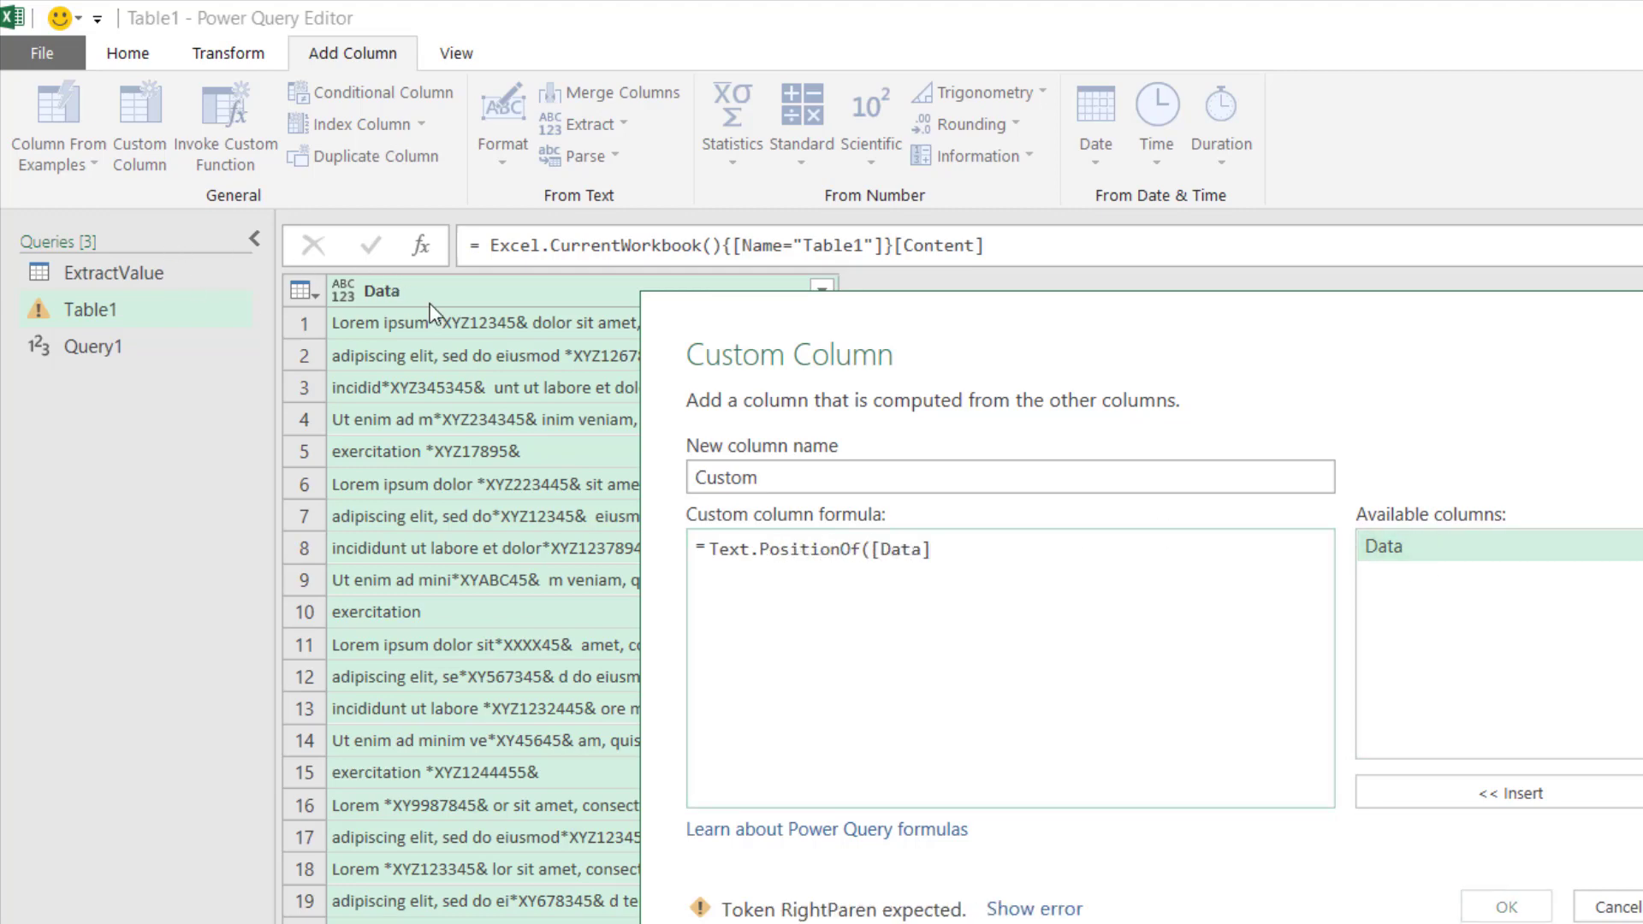
pyautogui.write(',"*"')
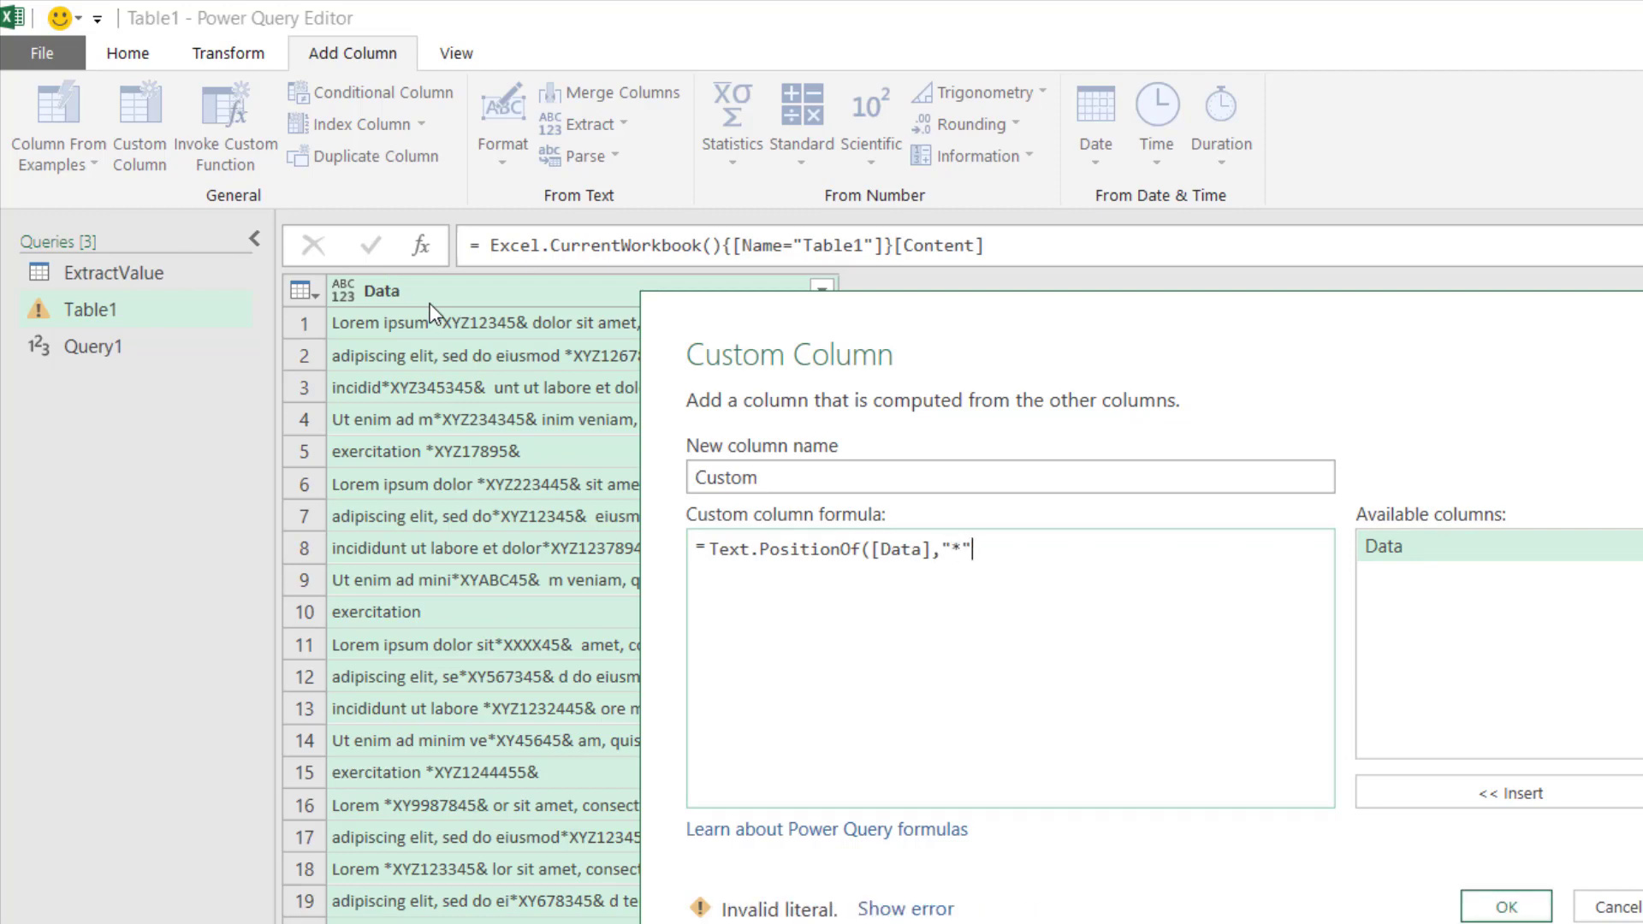
pyautogui.write(')')
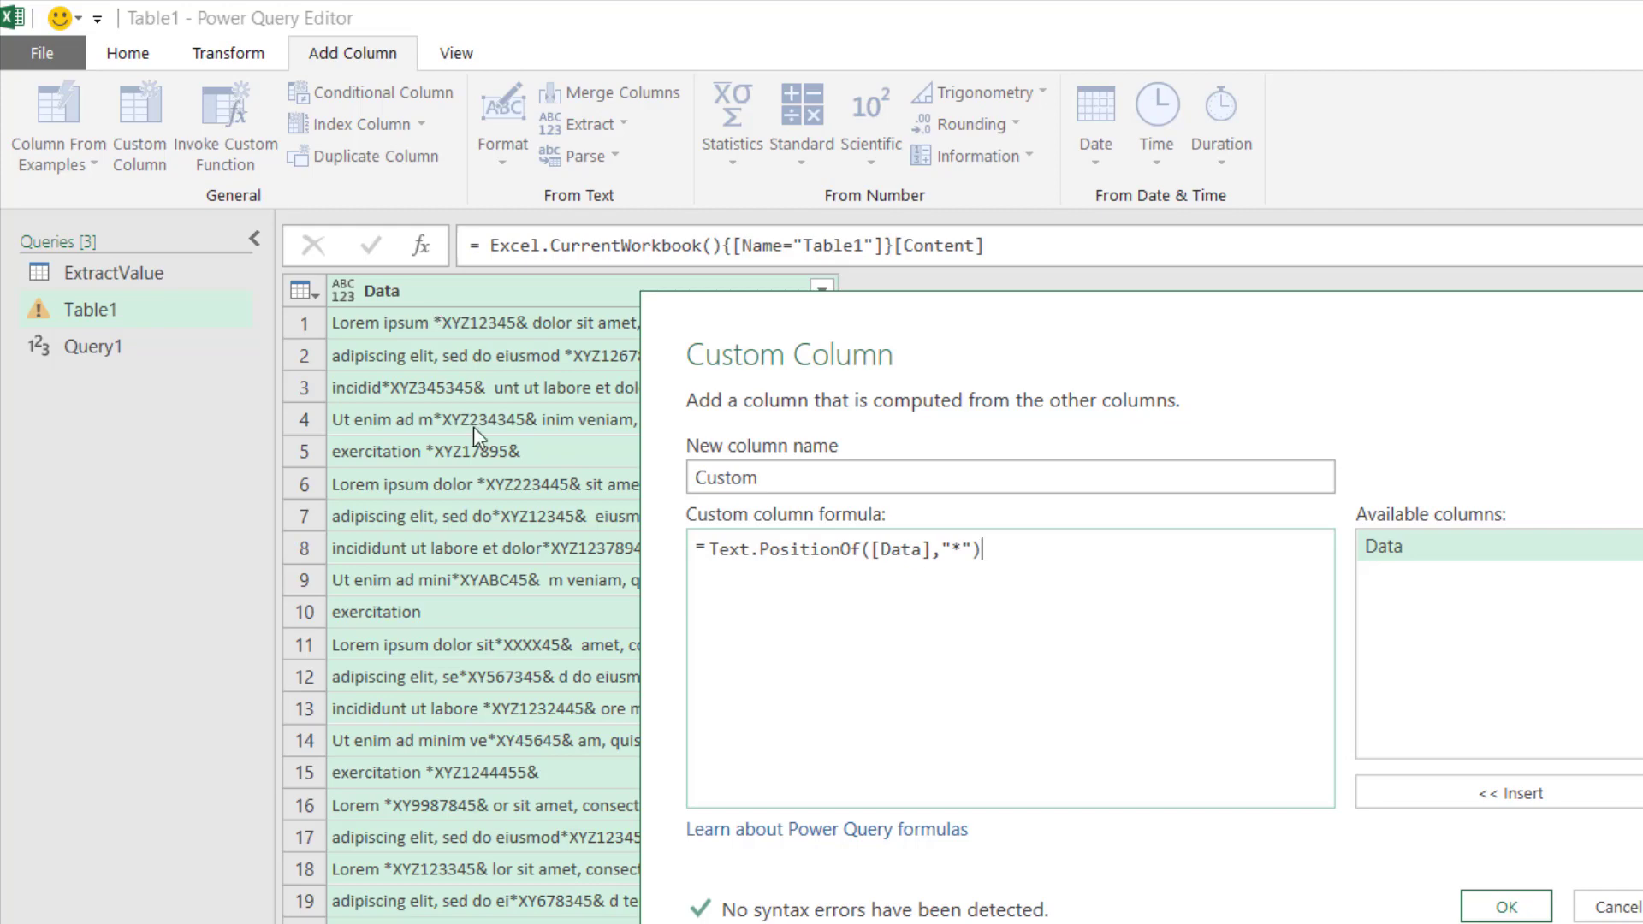
pyautogui.click(1499, 909)
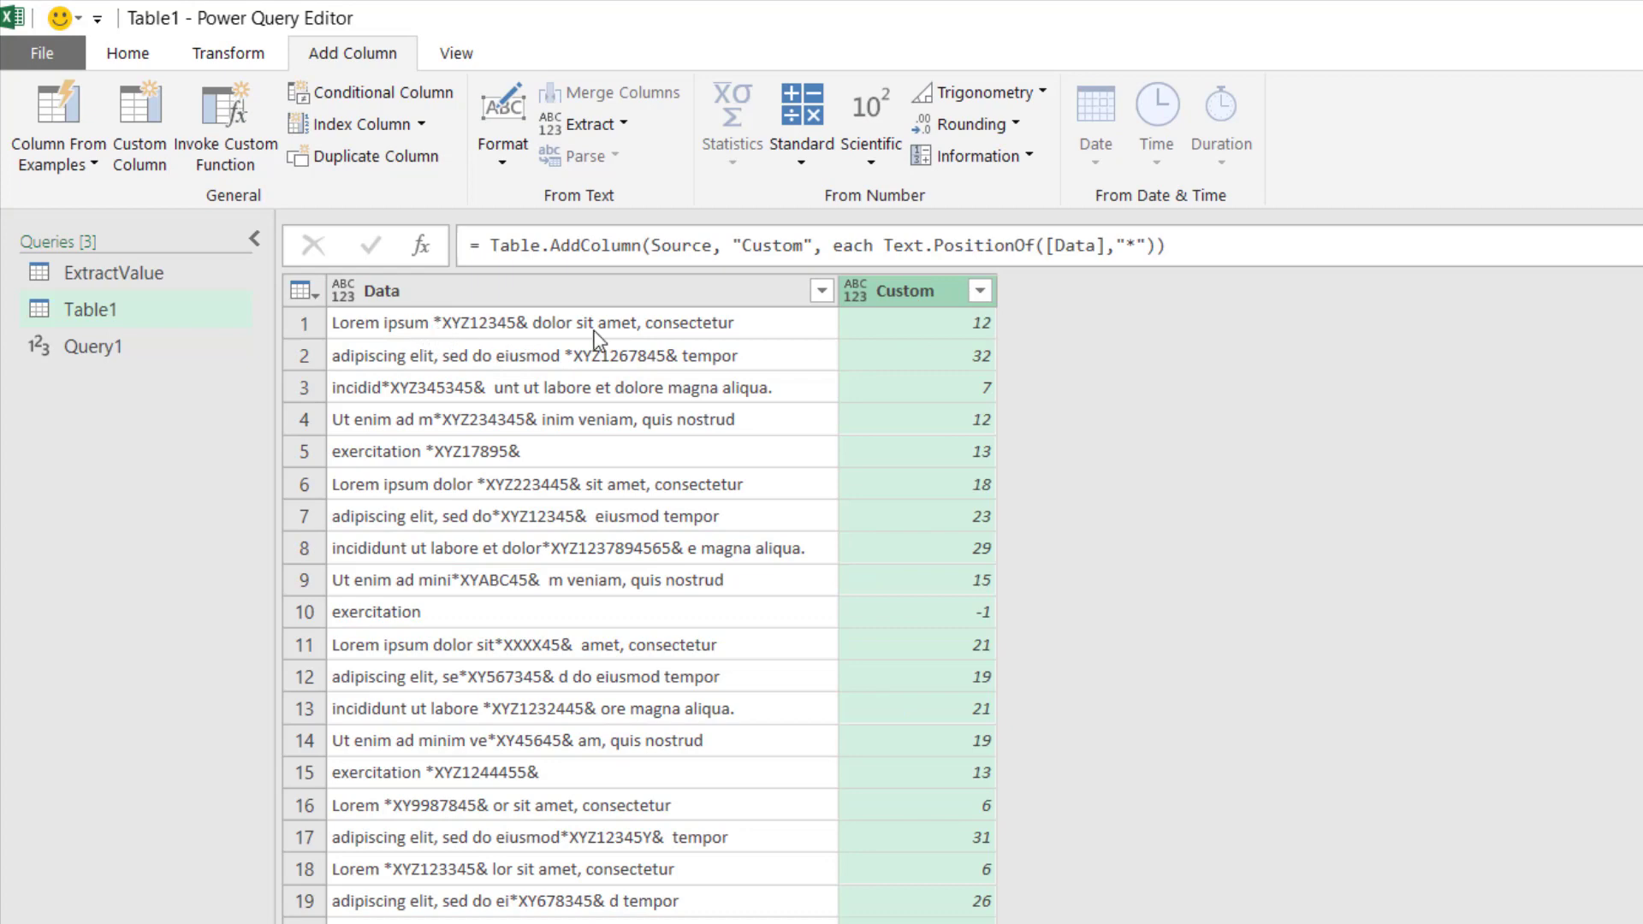
# Examine the filter options and listed values of the Custom column without applying a filter.
pyautogui.click(980, 293)
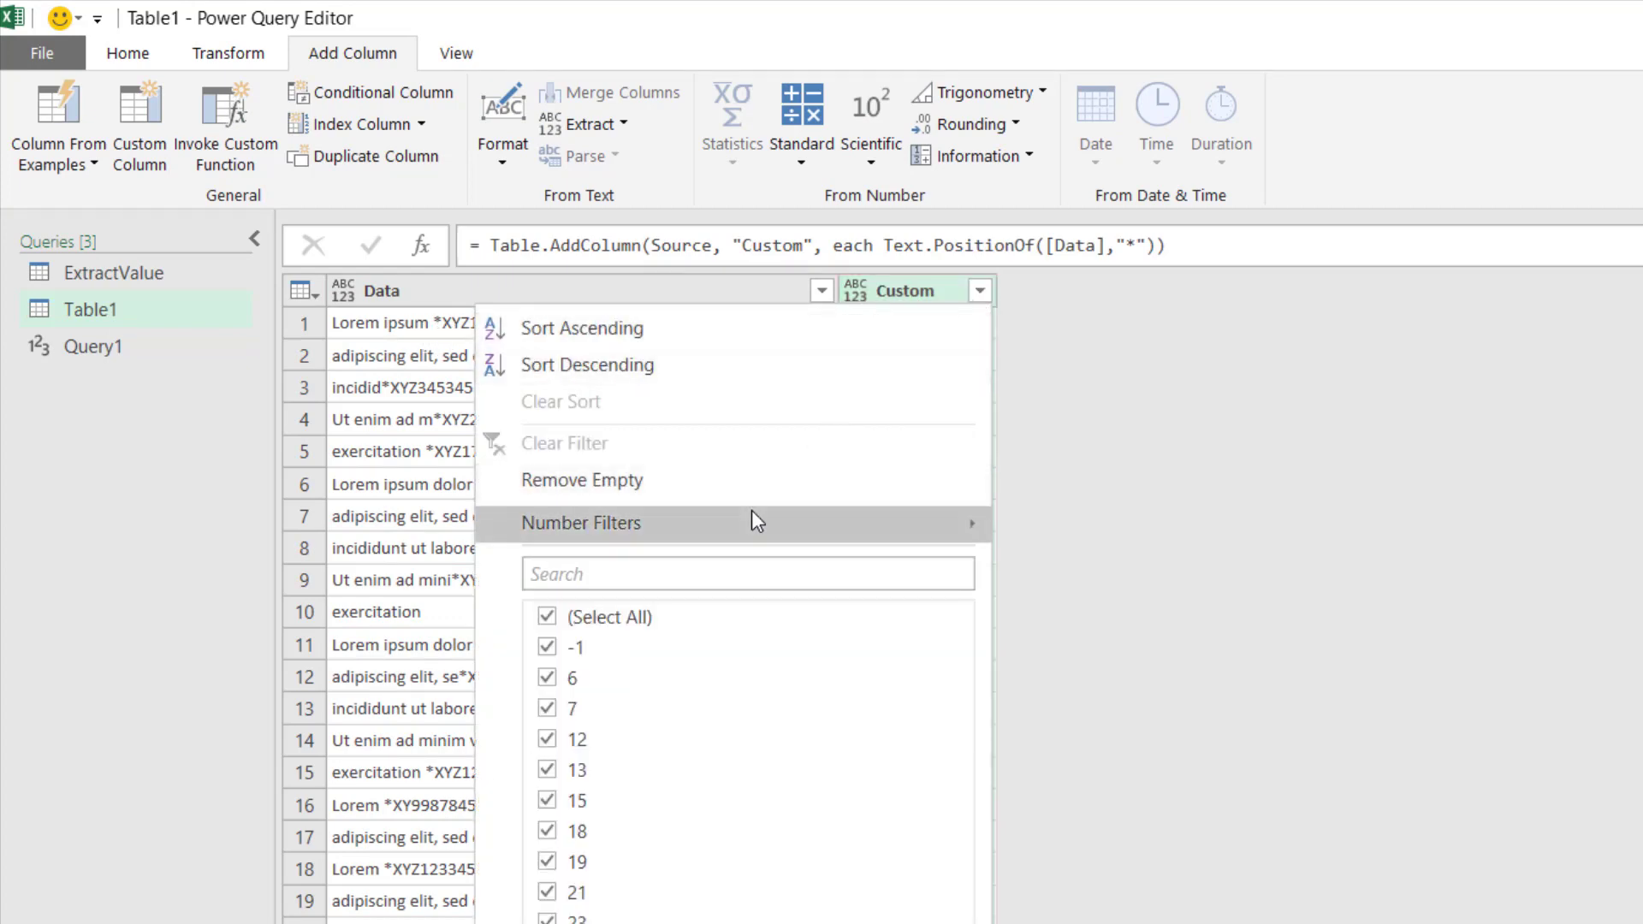
pyautogui.moveTo(739, 512)
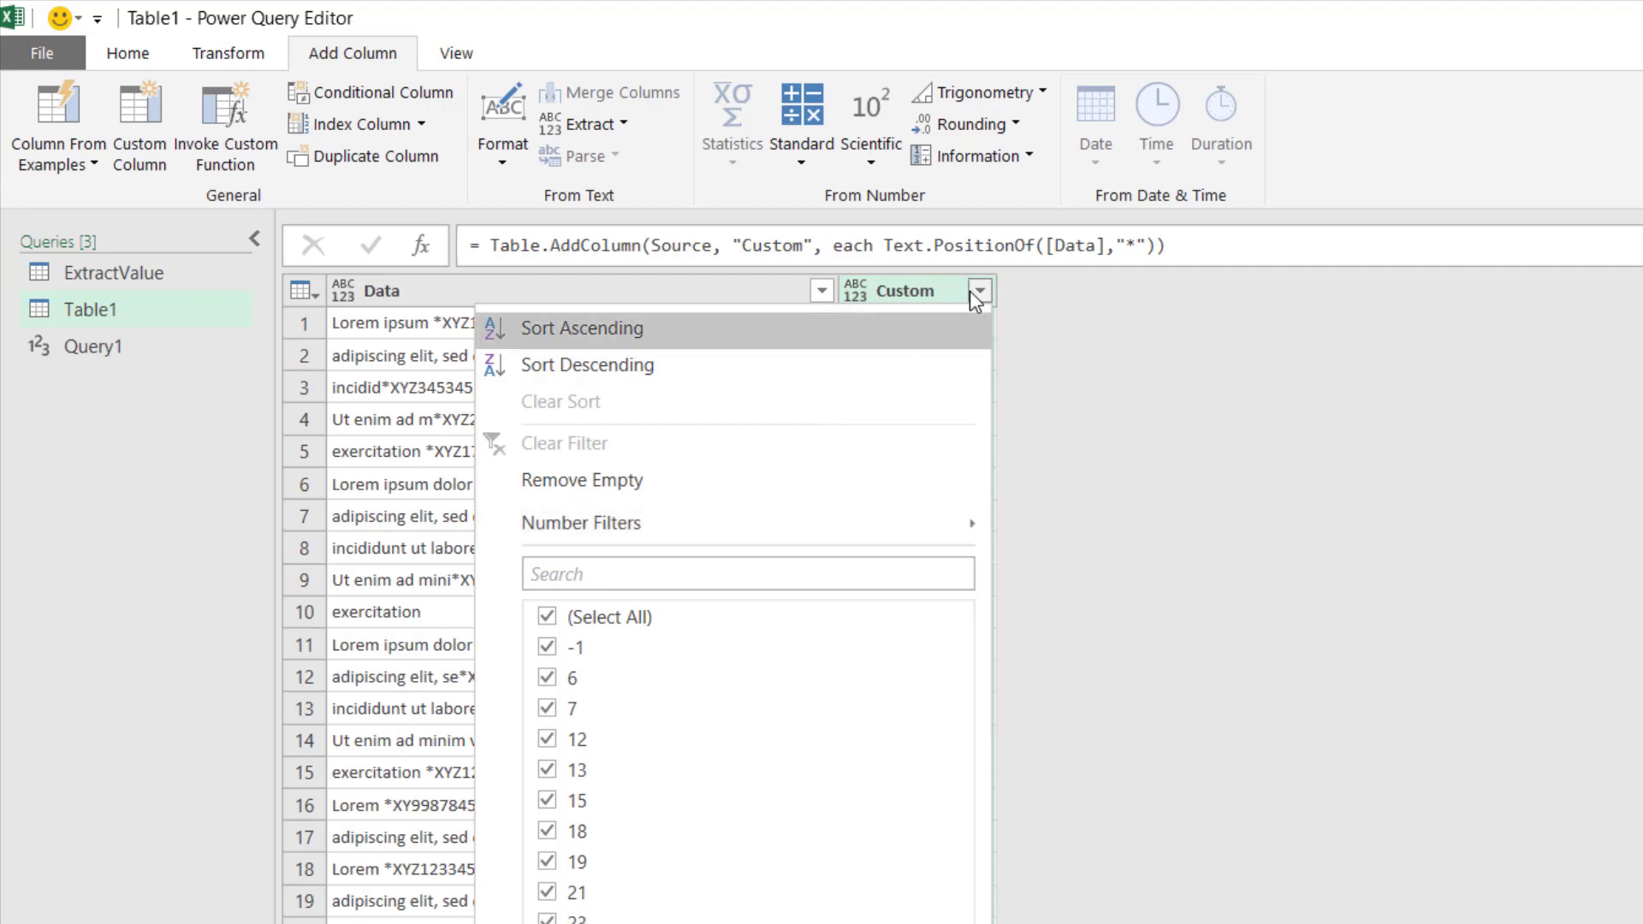
pyautogui.click(973, 292)
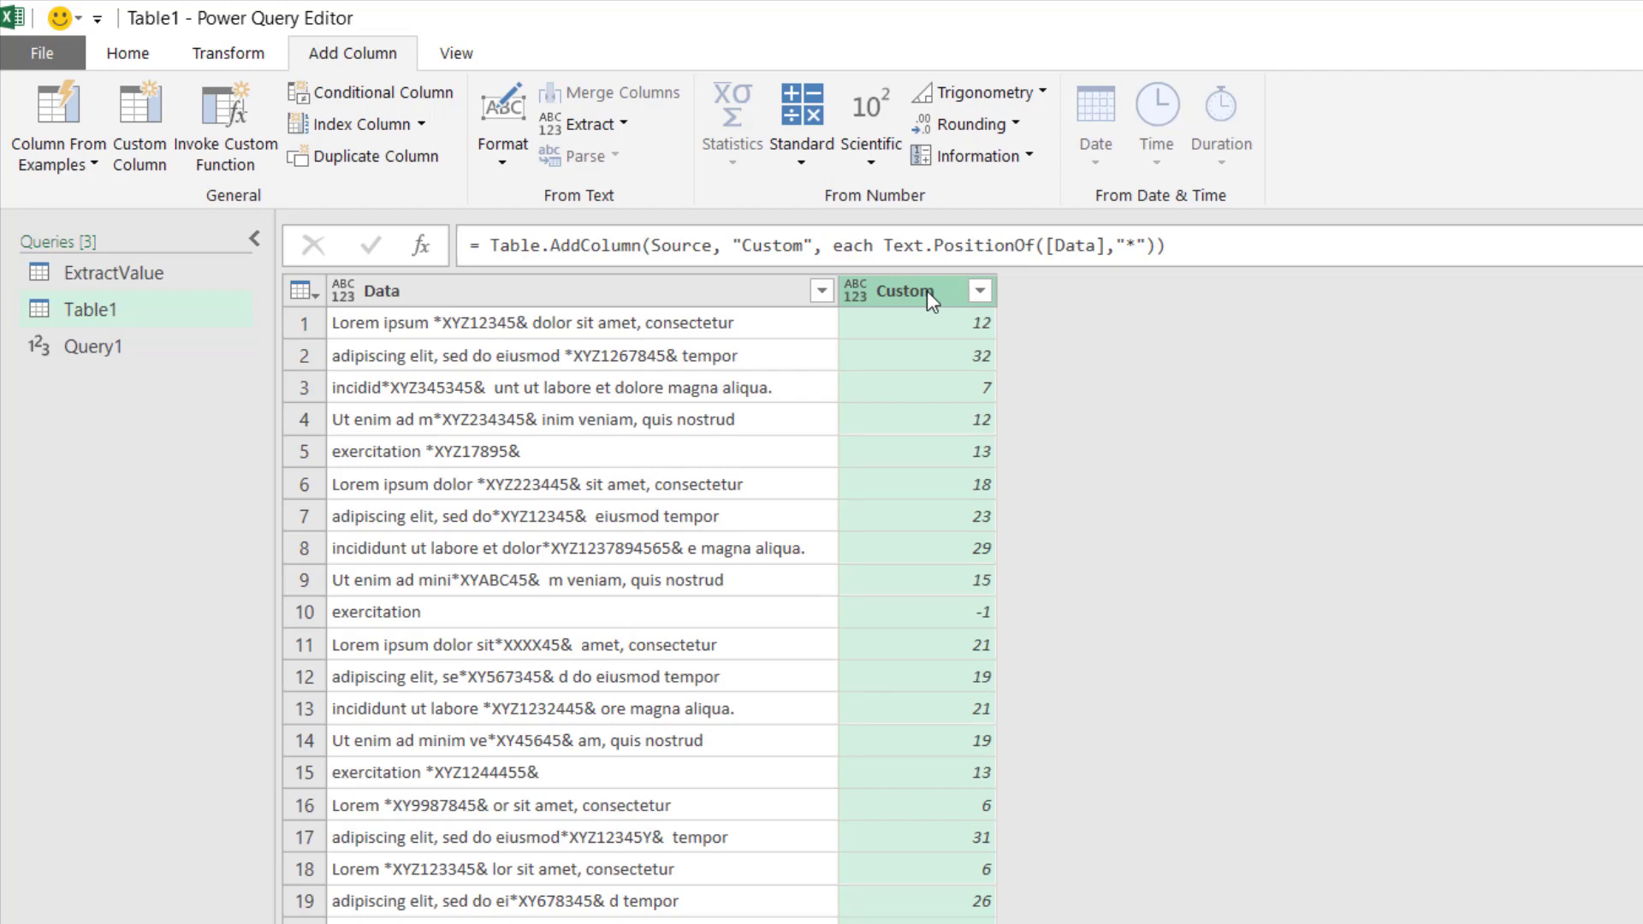
pyautogui.click(982, 293)
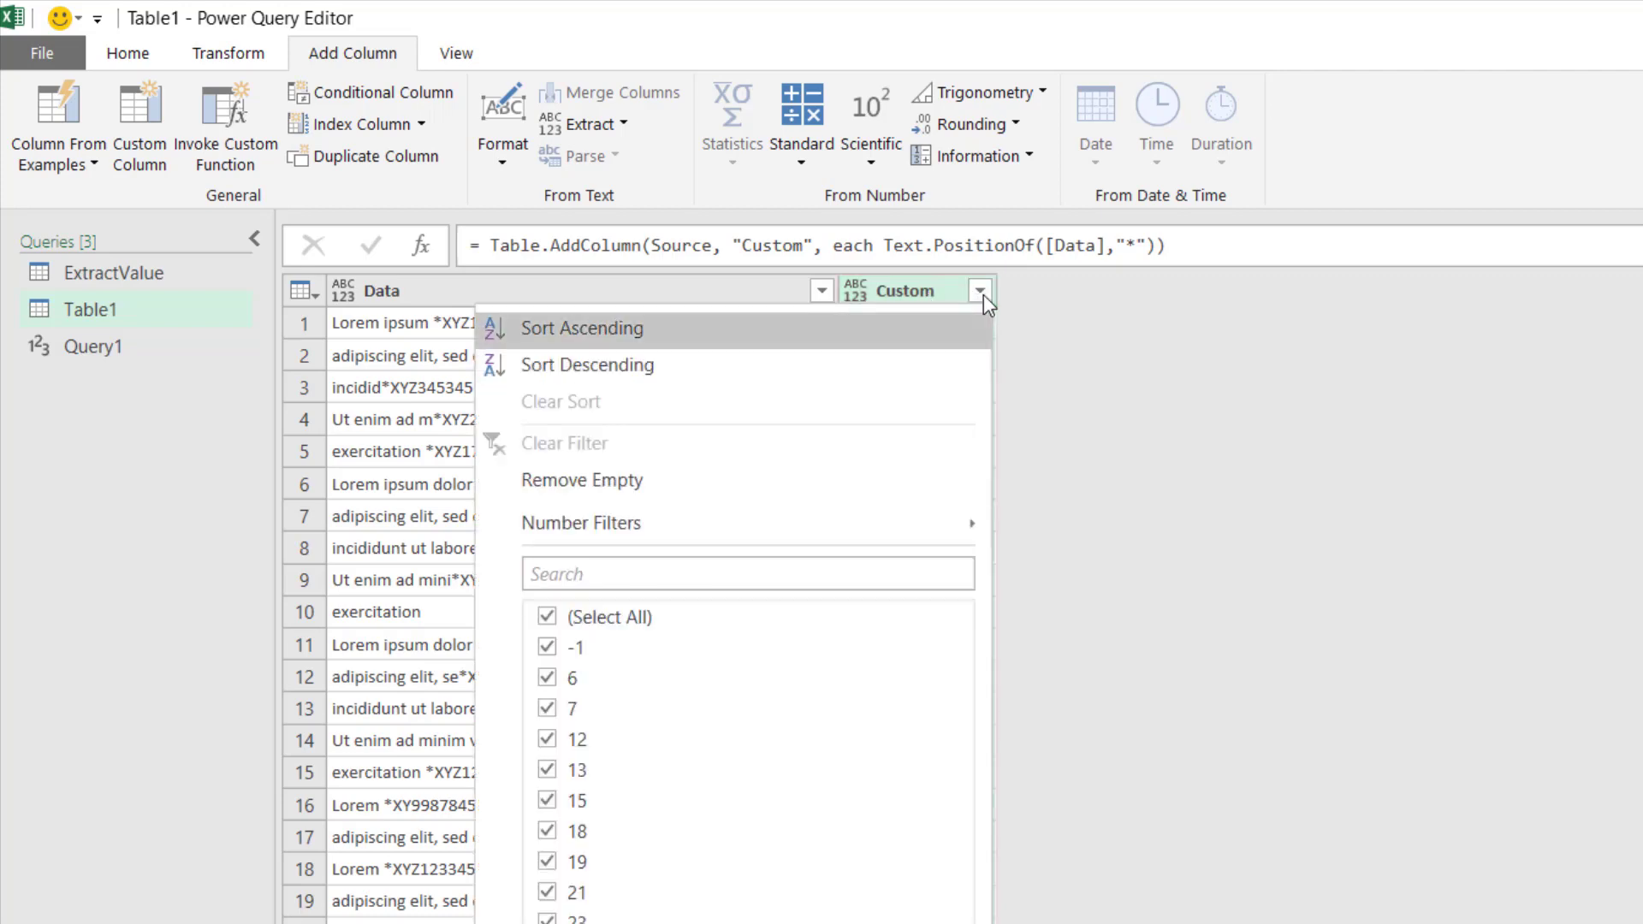
pyautogui.click(981, 292)
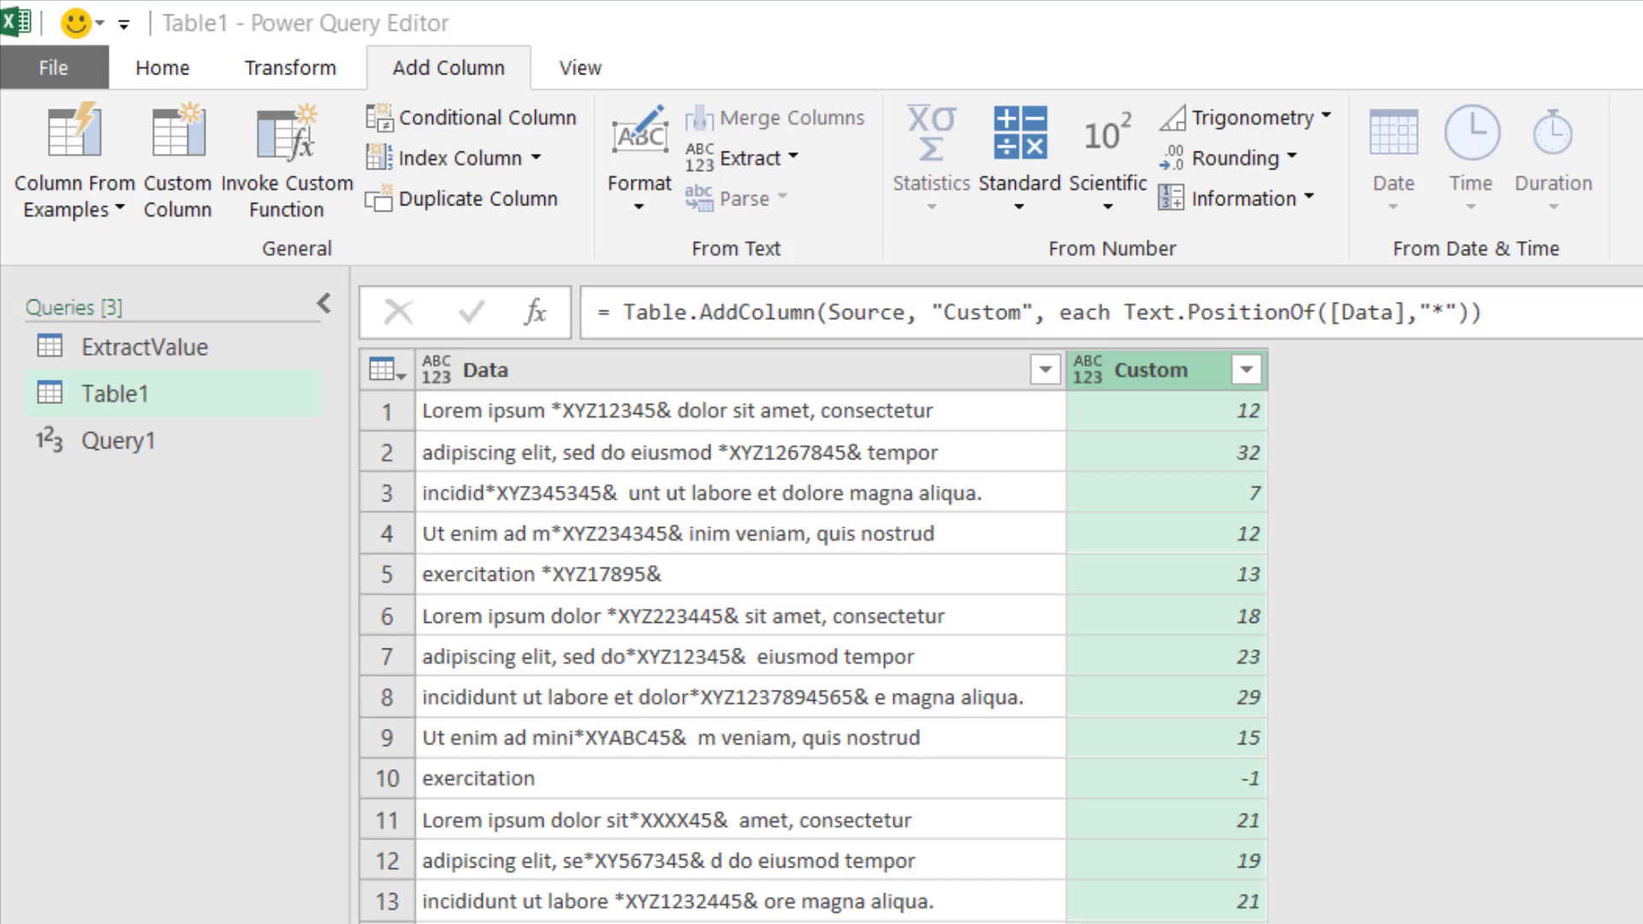
# Switch to the PowerPoint presentation and go through slides 5, 6 and 7.
pyautogui.hotkey('alt', 'Tab')
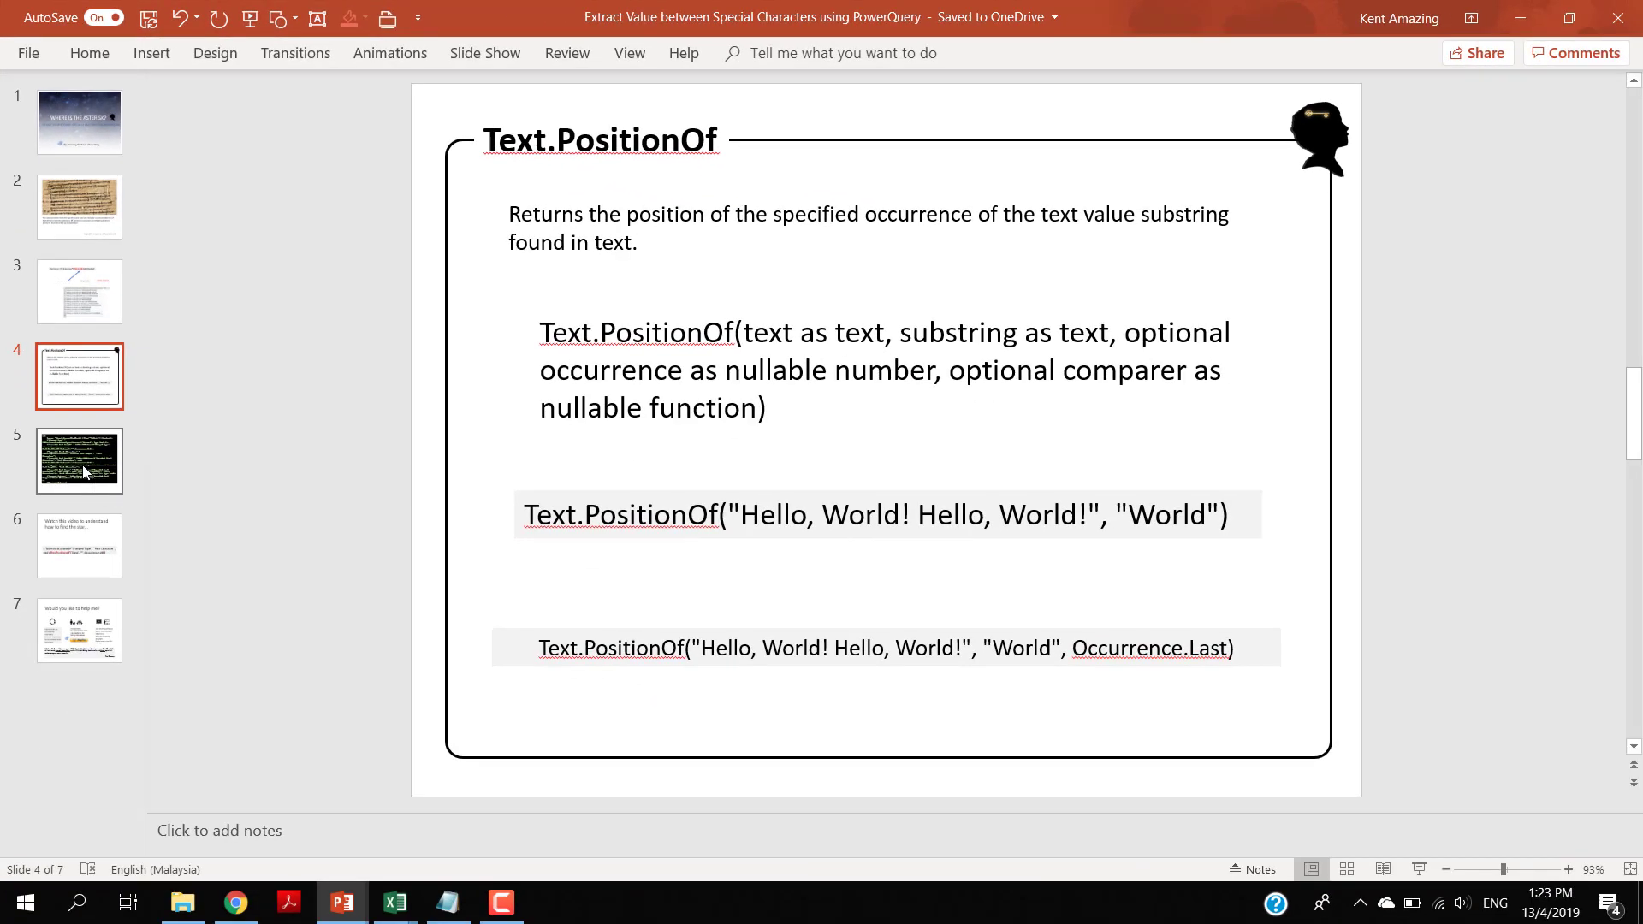
pyautogui.click(83, 465)
pyautogui.click(78, 543)
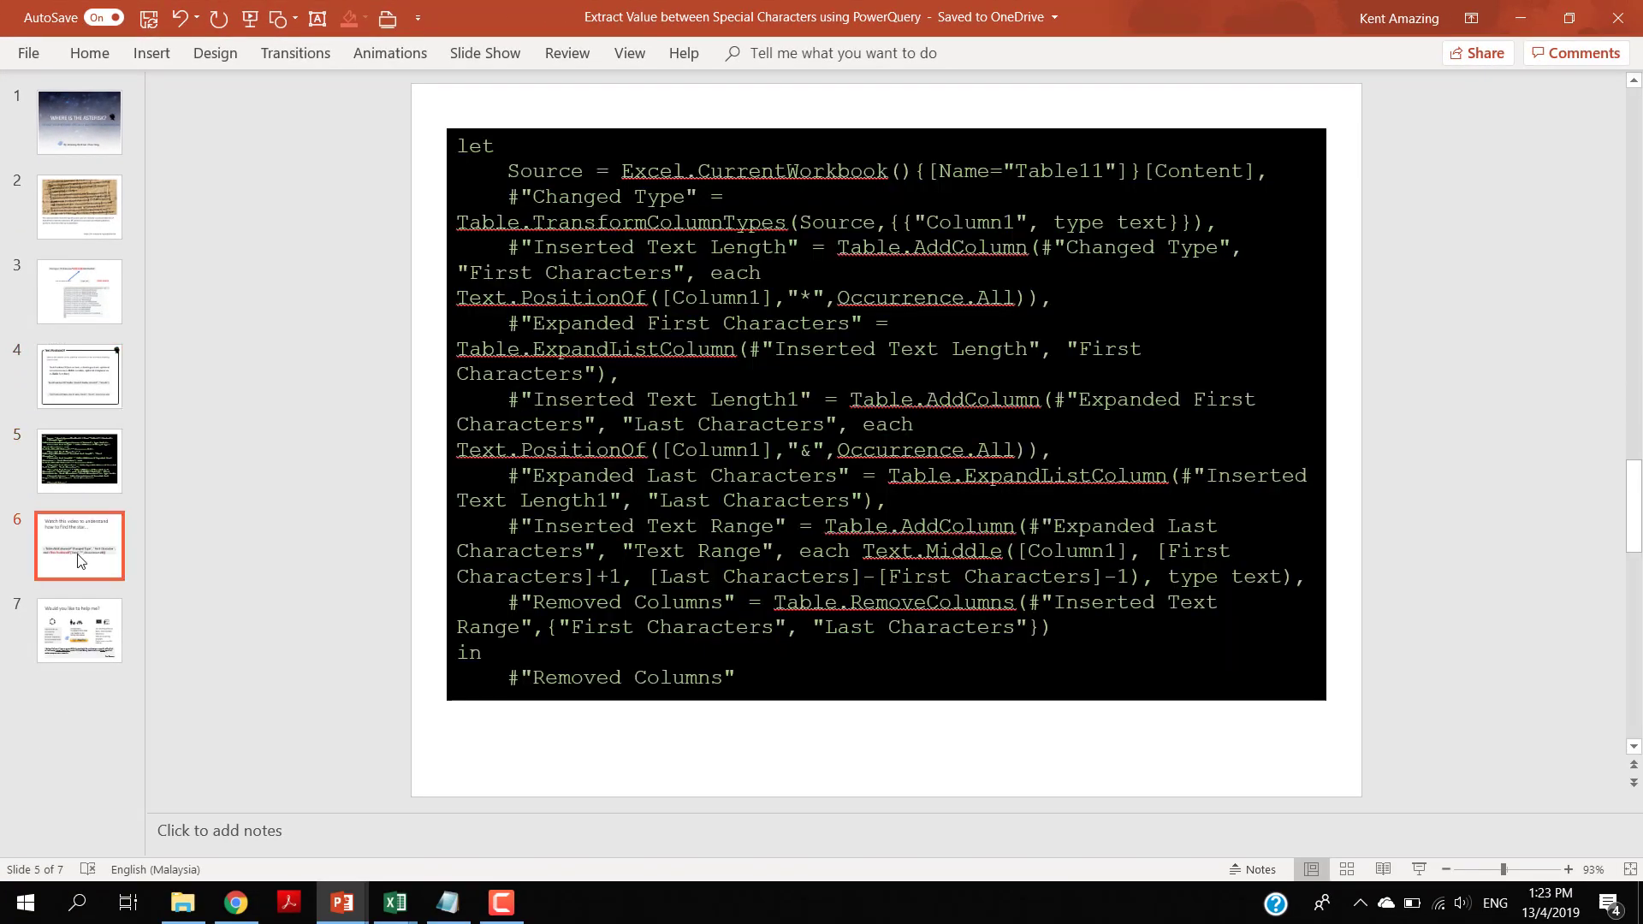
pyautogui.click(56, 652)
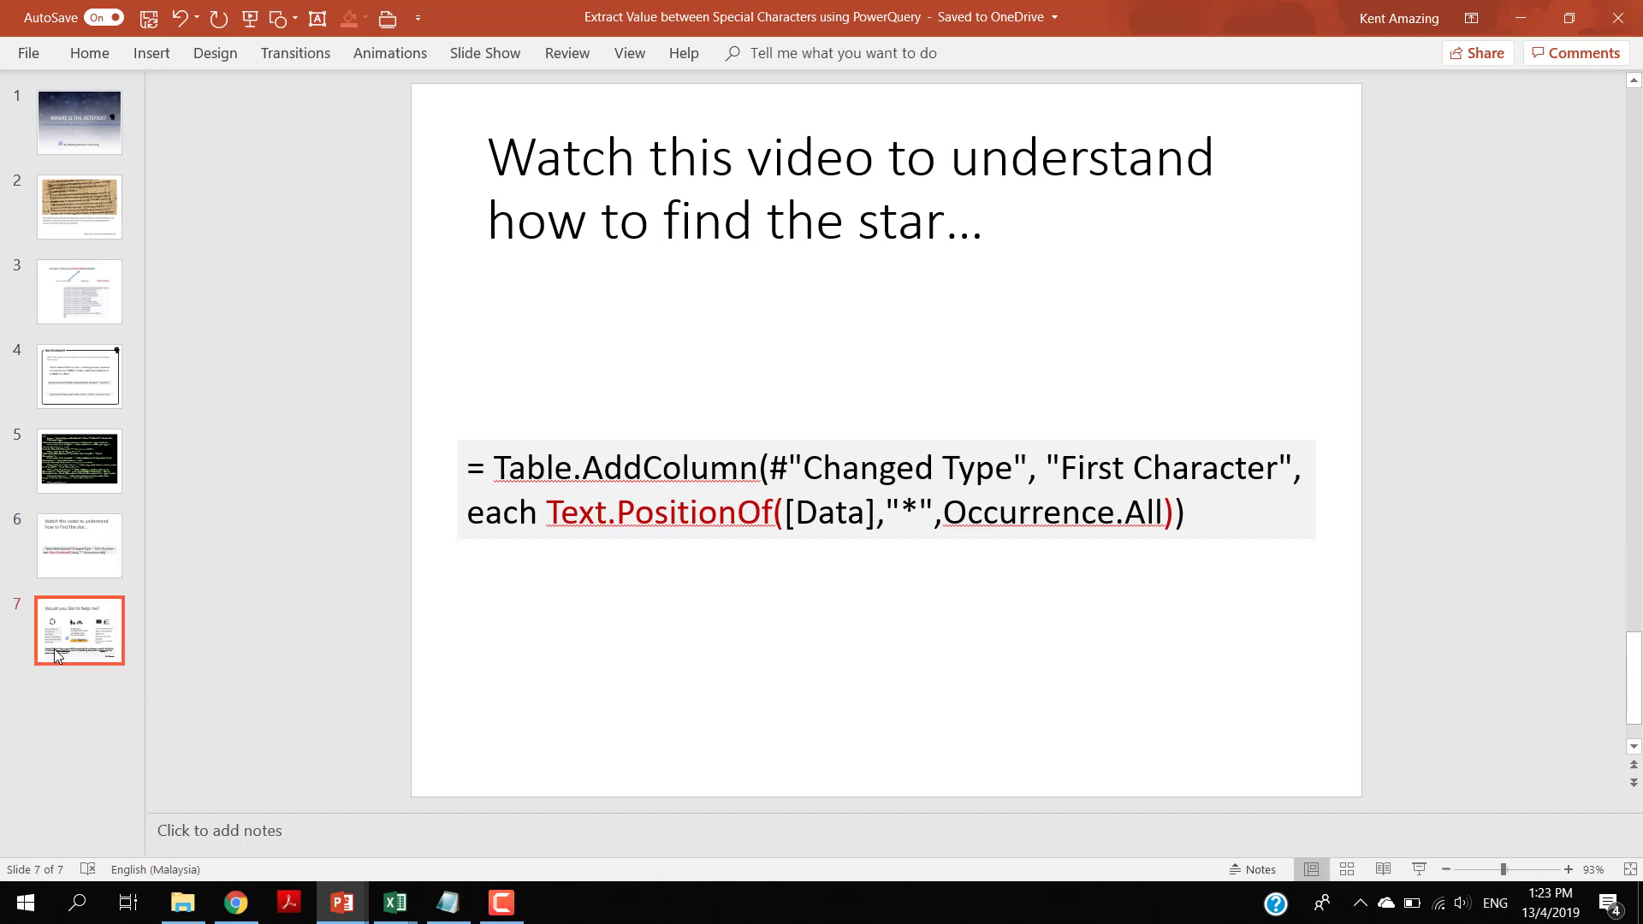